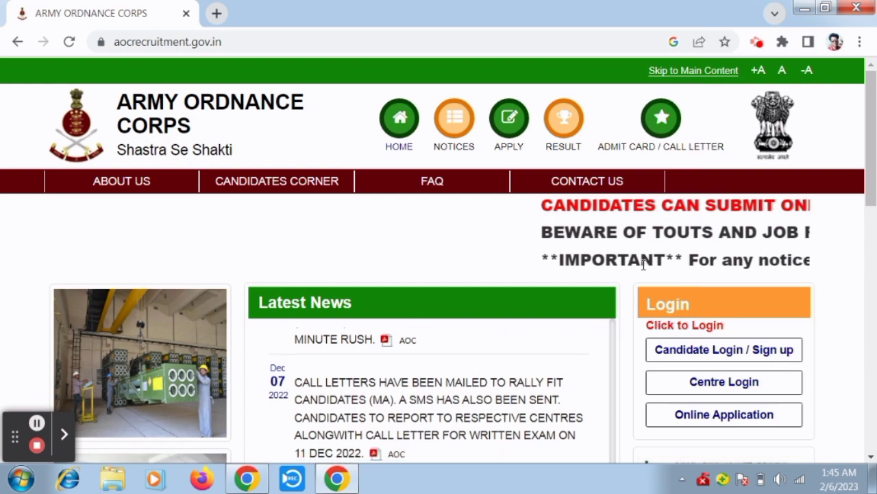
# Open the candidate login and sign-up page from the AOC recruitment home page and start creating a new account
pyautogui.scroll(-1, 505, 245)
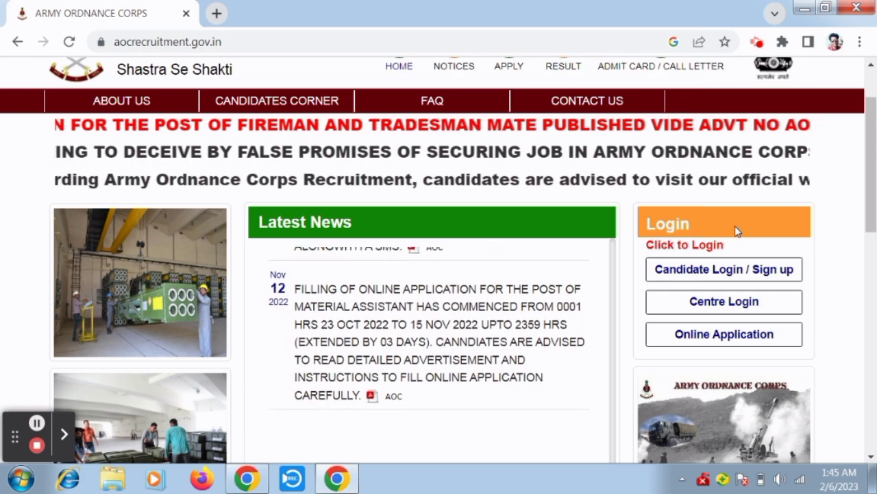
pyautogui.click(763, 272)
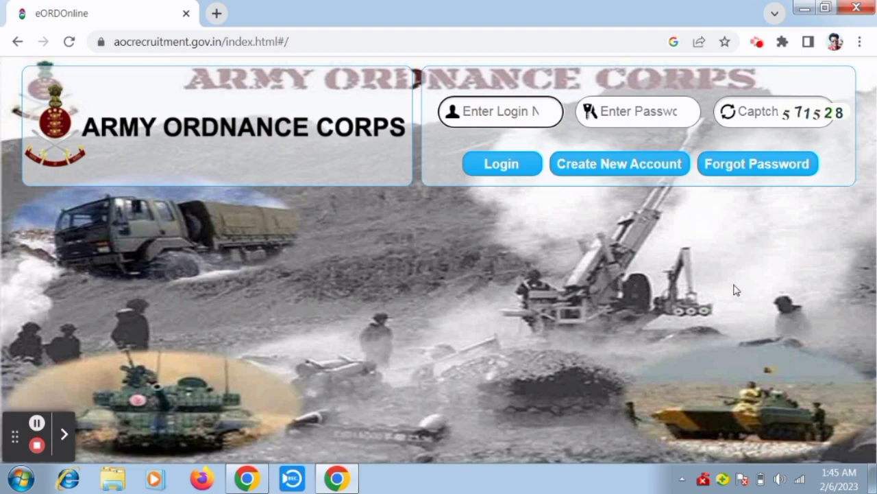
pyautogui.click(637, 166)
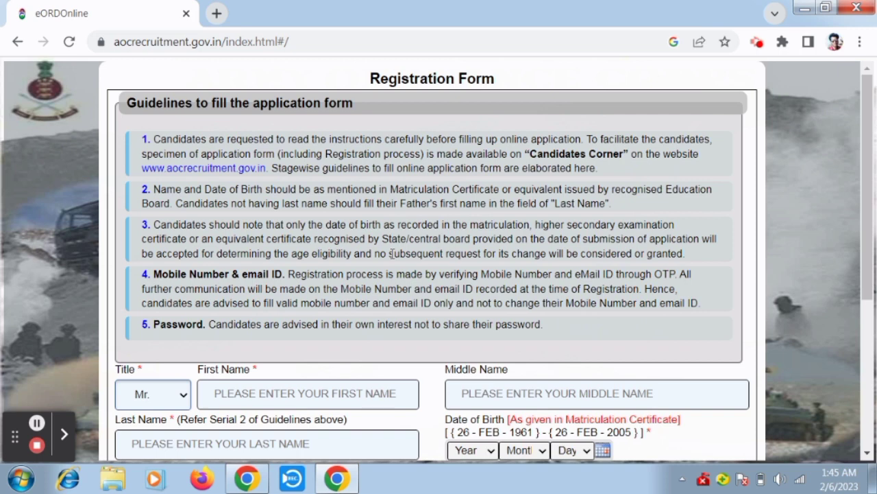
# Examine the registration form's guidelines and required fields, including the birth year choices, gender options and captcha
pyautogui.scroll(-1, 323, 226)
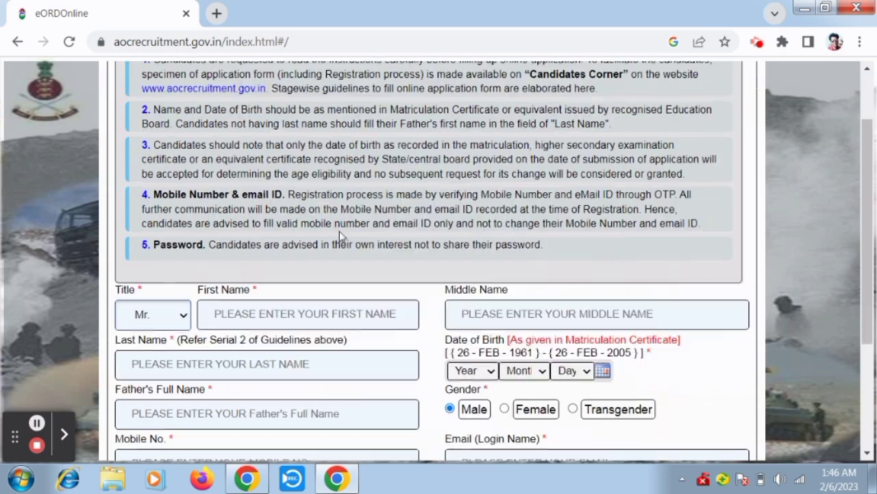
pyautogui.scroll(-2, 339, 230)
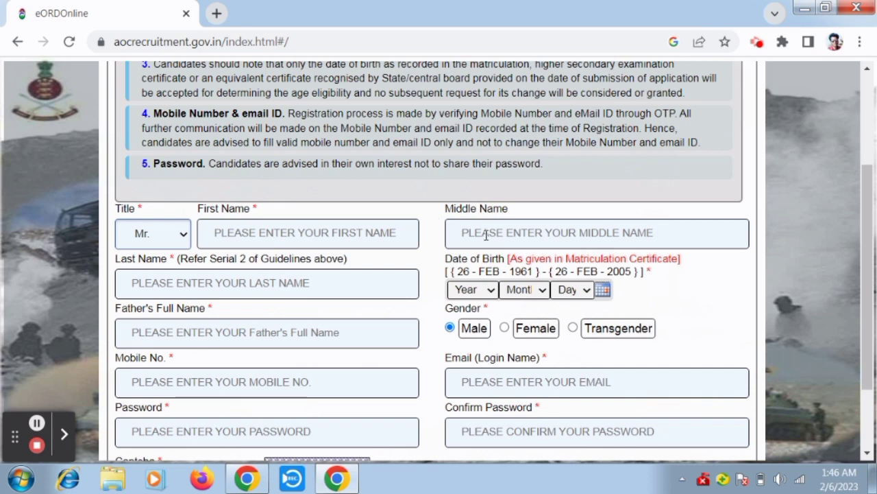
pyautogui.scroll(-1, 316, 283)
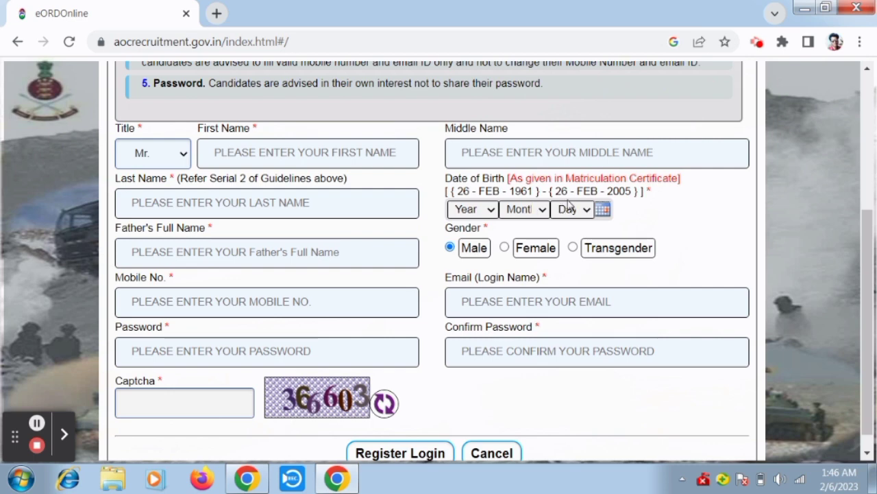
pyautogui.click(478, 211)
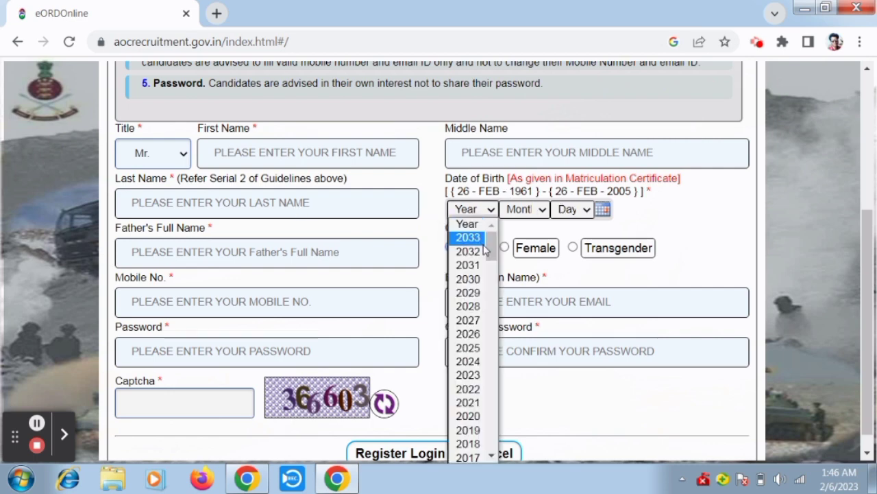
pyautogui.click(276, 226)
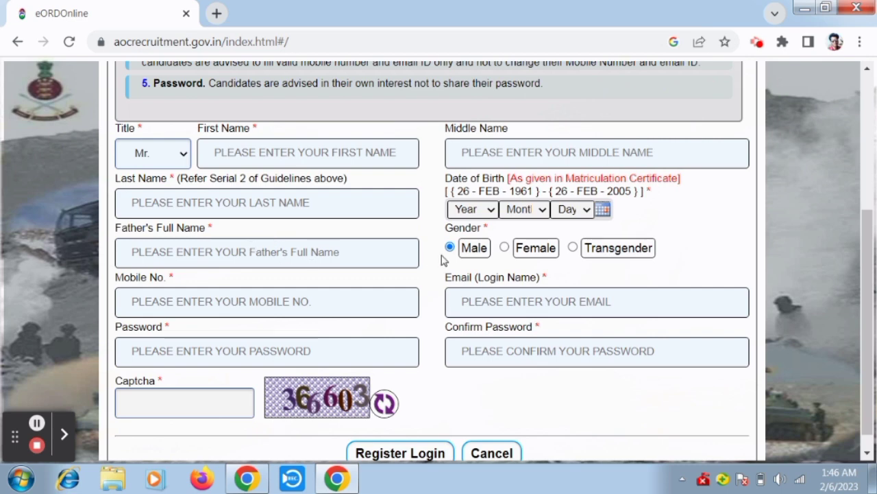
pyautogui.click(468, 256)
pyautogui.scroll(-1, 311, 293)
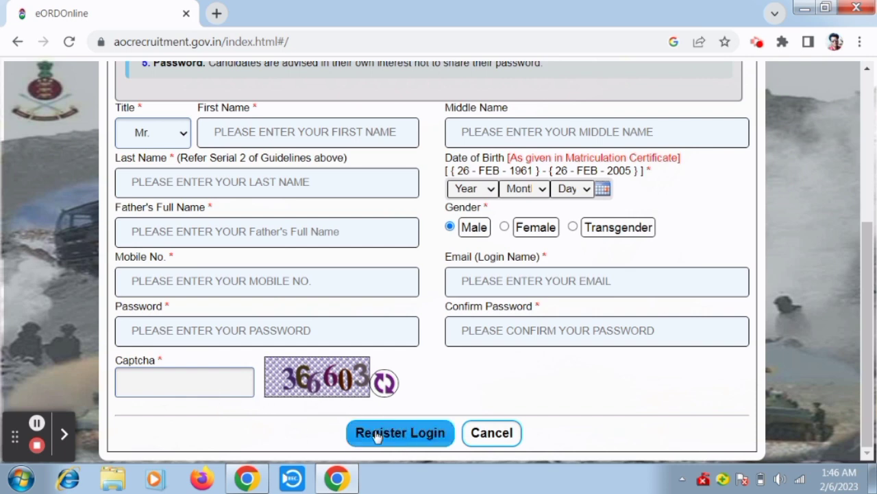
pyautogui.click(37, 423)
pyautogui.click(37, 423)
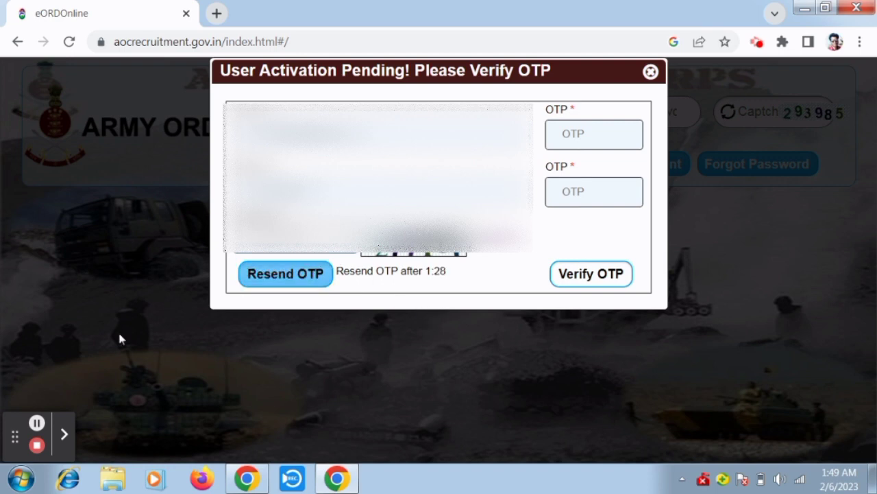
pyautogui.click(37, 423)
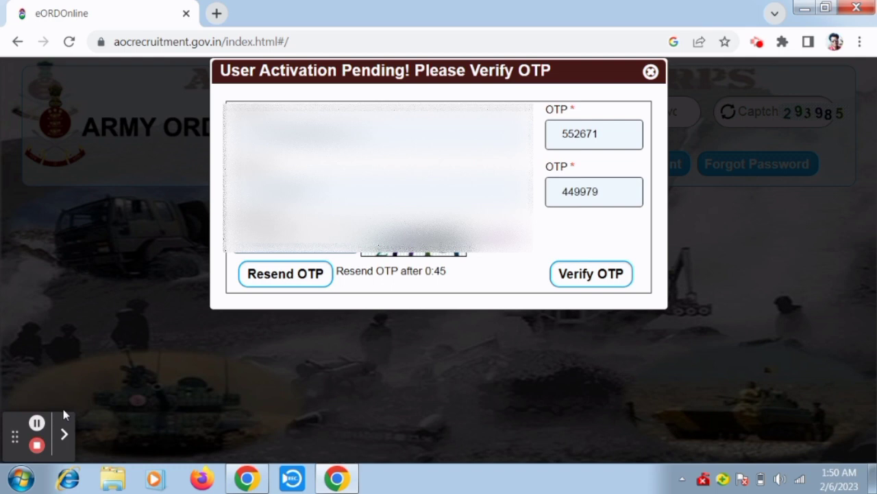
# Submit the two entered OTPs for verification and acknowledge the resulting message
pyautogui.click(619, 277)
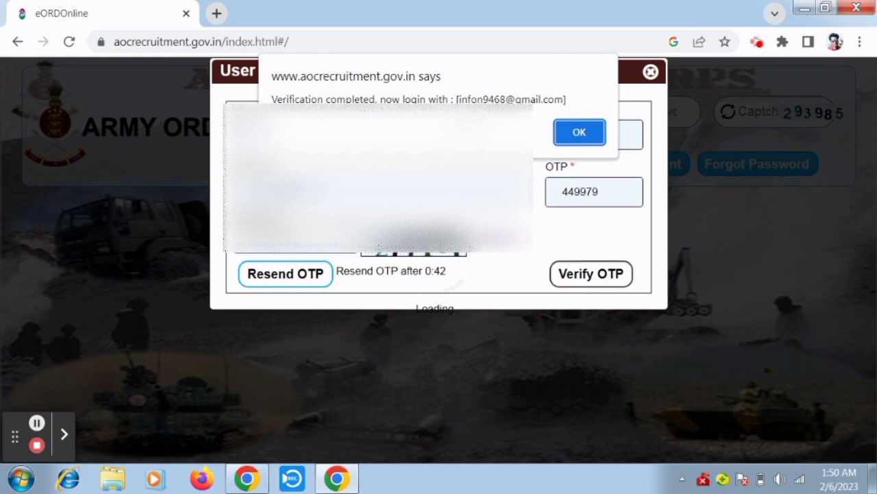
pyautogui.click(583, 133)
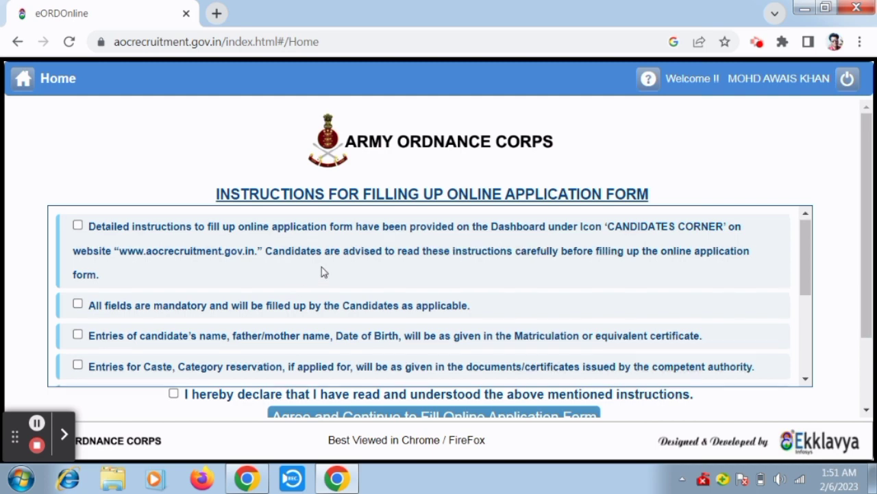
# Tick all seven instruction checkboxes for filling up the online application form
pyautogui.scroll(-1, 323, 270)
pyautogui.scroll(1, 333, 270)
pyautogui.click(77, 227)
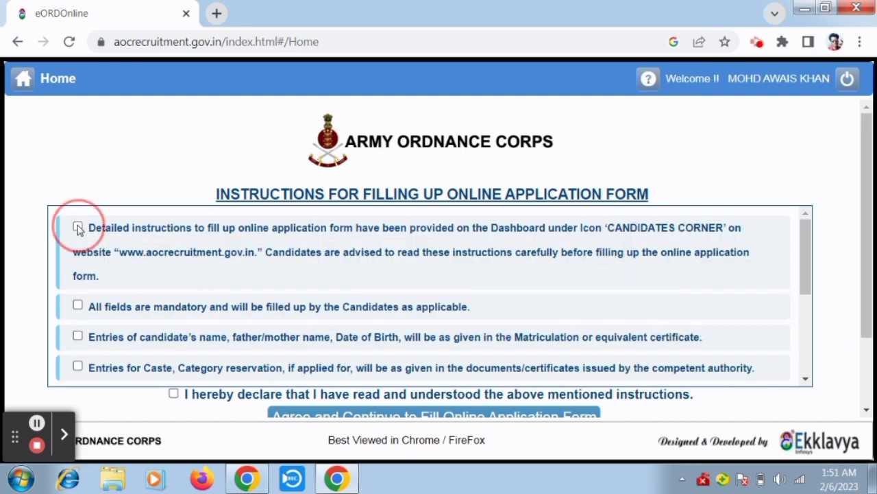
pyautogui.click(77, 225)
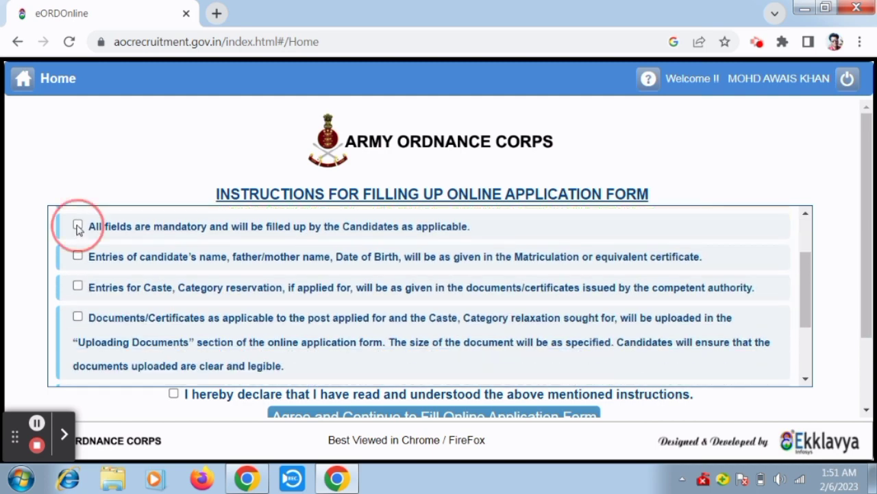
pyautogui.click(78, 257)
pyautogui.click(78, 286)
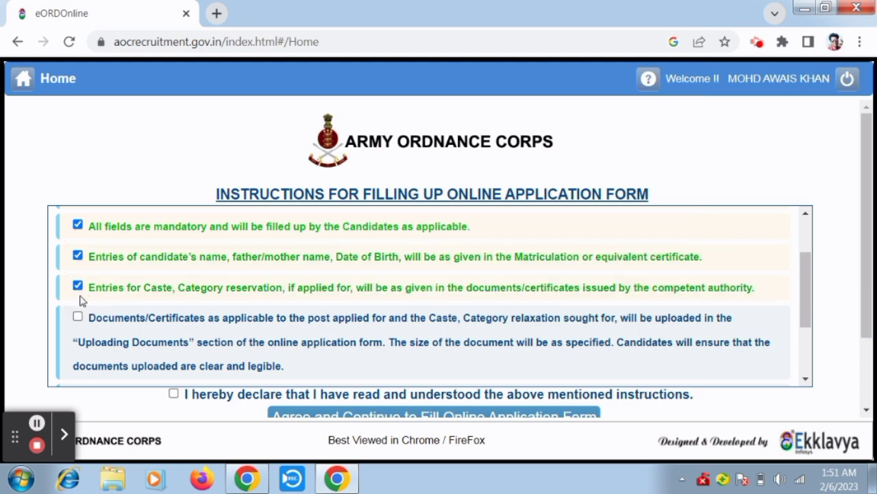
pyautogui.click(77, 316)
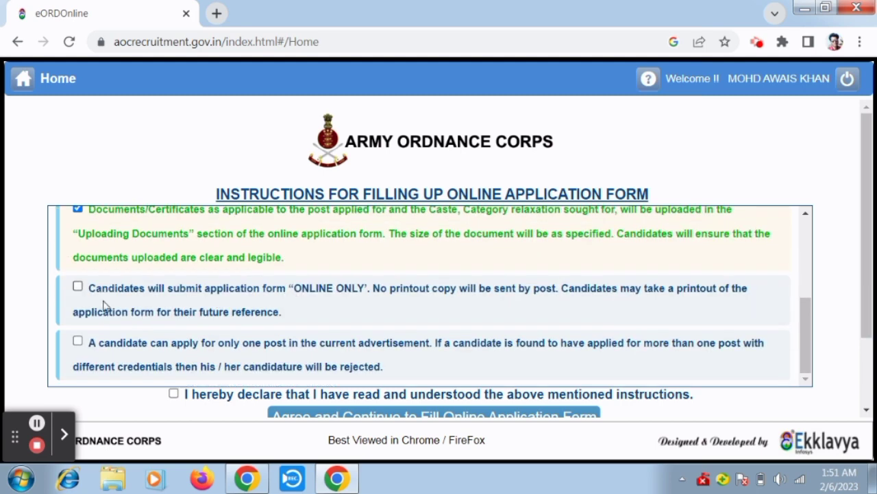
pyautogui.click(77, 286)
pyautogui.click(78, 340)
# Declare that the instructions have been read and understood, and continue to the online application form
pyautogui.scroll(-2, 299, 318)
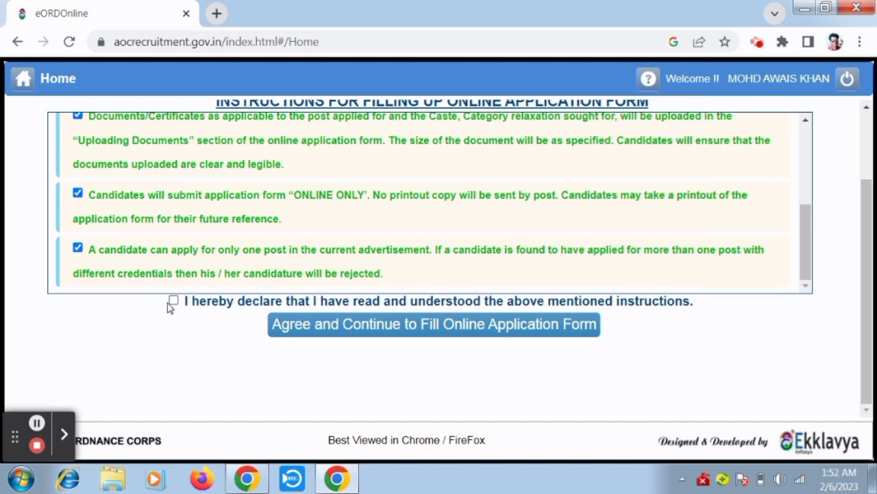
pyautogui.click(174, 301)
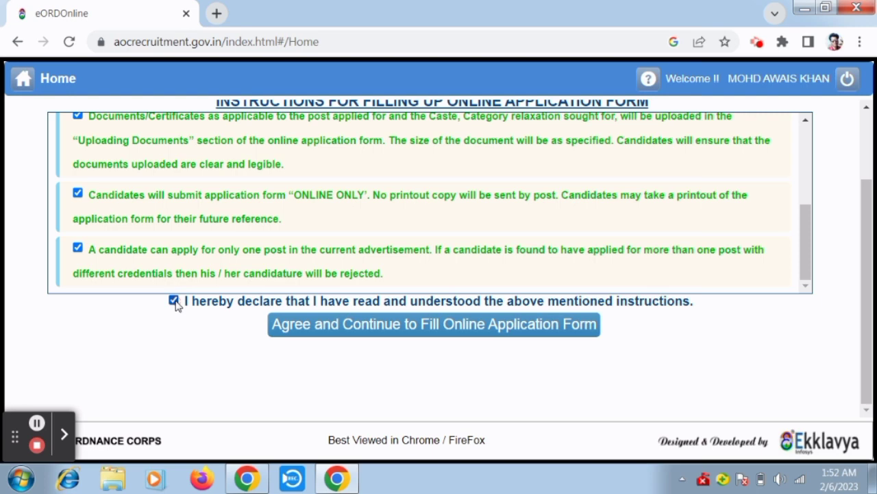
pyautogui.click(349, 325)
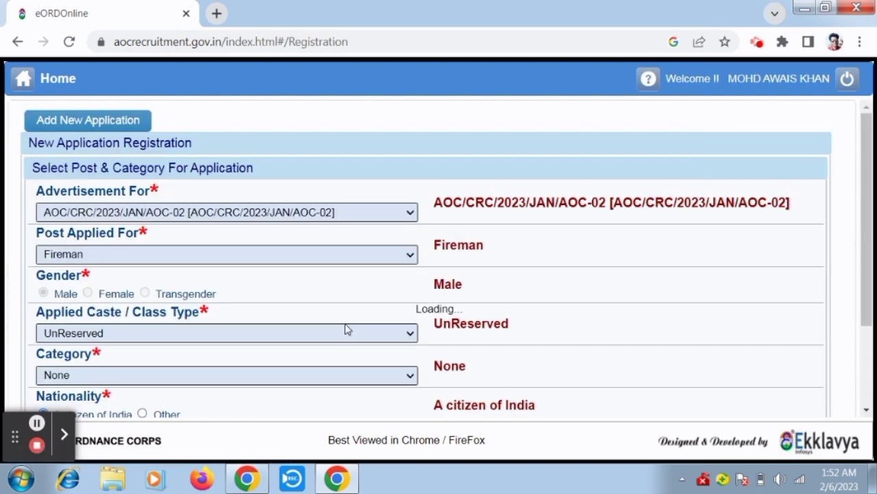
# Select Fireman as the post applied for in the new application registration
pyautogui.scroll(-2, 350, 329)
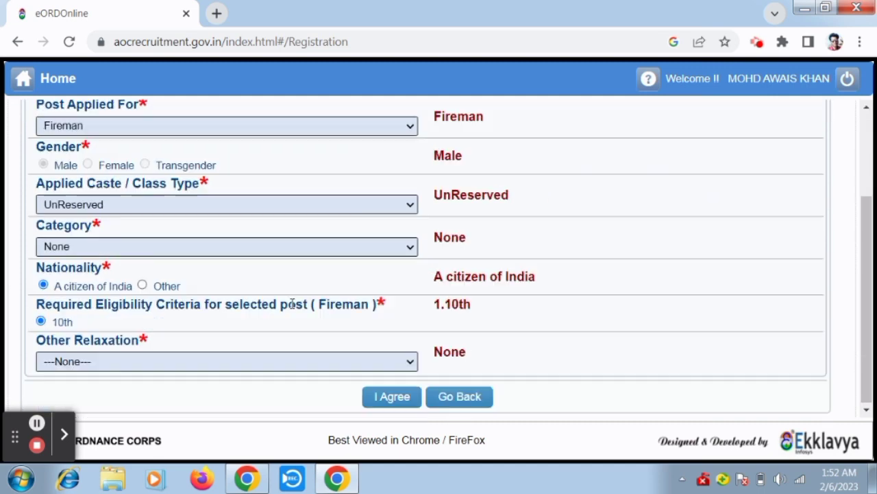
pyautogui.scroll(1, 284, 270)
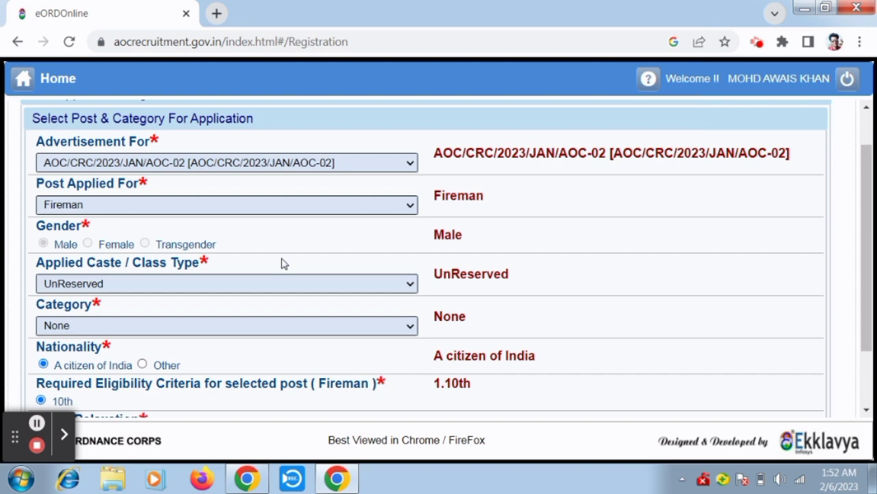
pyautogui.click(208, 205)
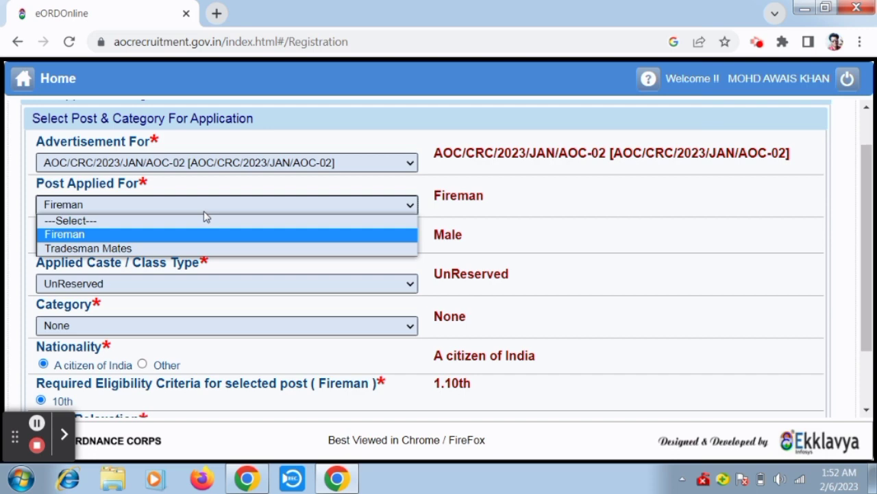
pyautogui.click(184, 235)
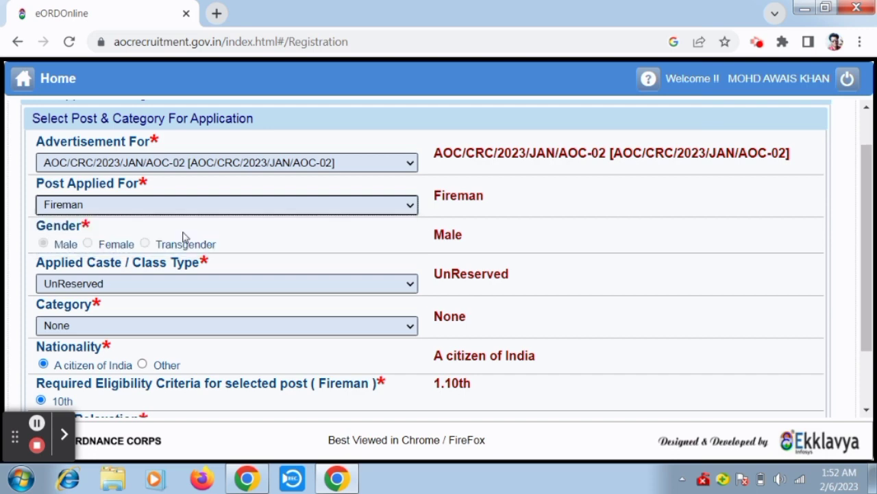
# Set the applied caste / class type to UnReserved and the category to None
pyautogui.scroll(-2, 107, 257)
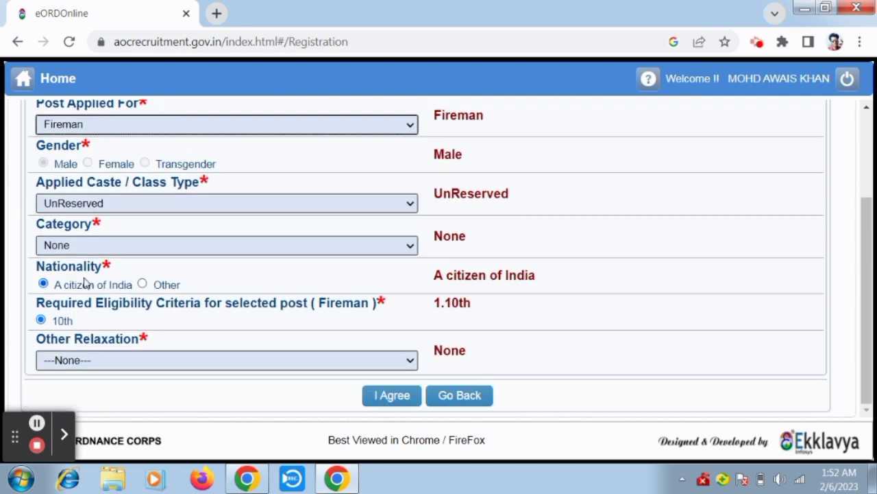
pyautogui.click(123, 204)
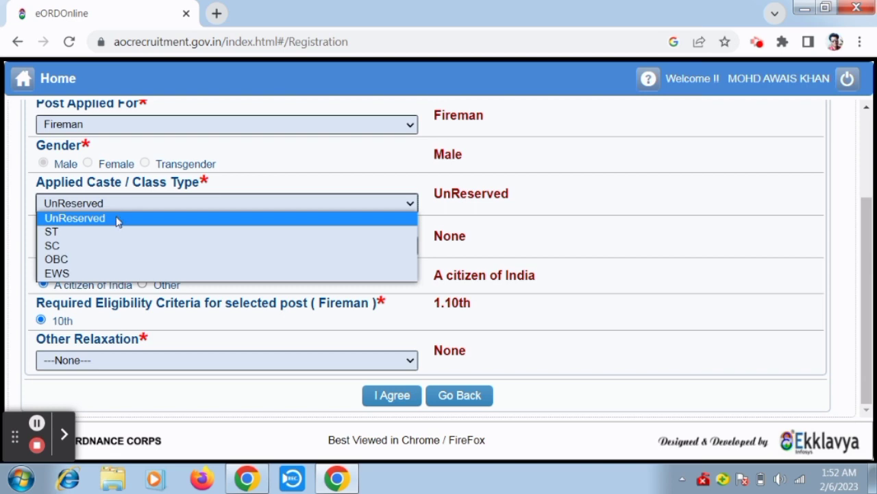
pyautogui.click(105, 223)
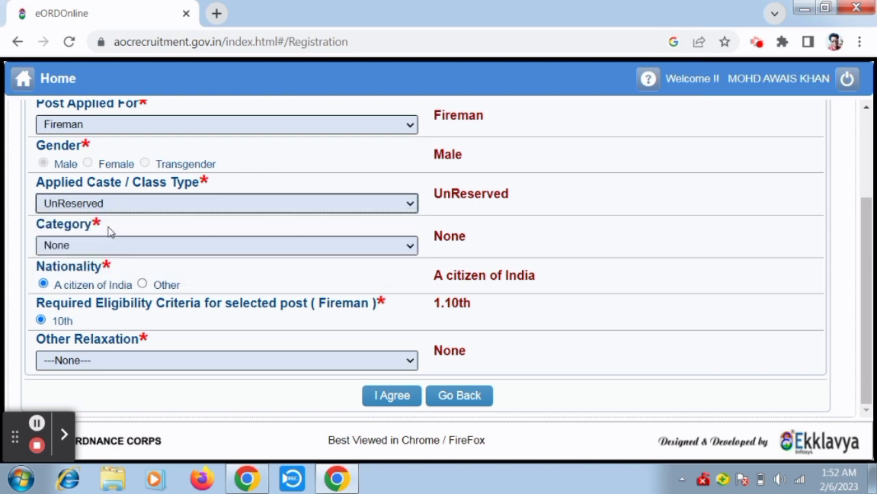
pyautogui.click(95, 248)
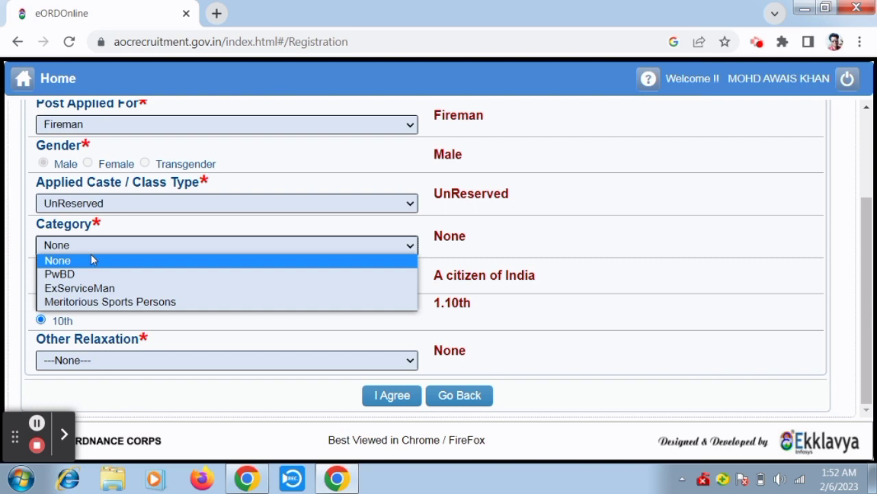
pyautogui.click(87, 260)
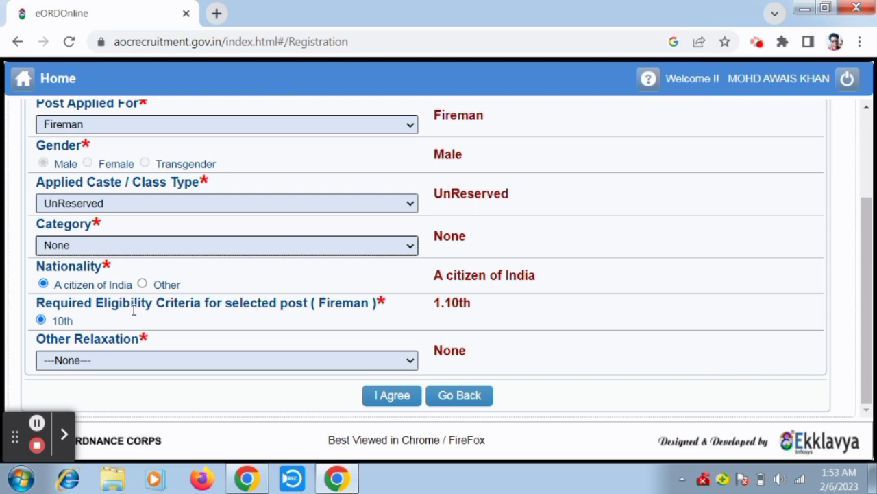
# Check the options offered for Other Relaxation in the application registration
pyautogui.click(171, 360)
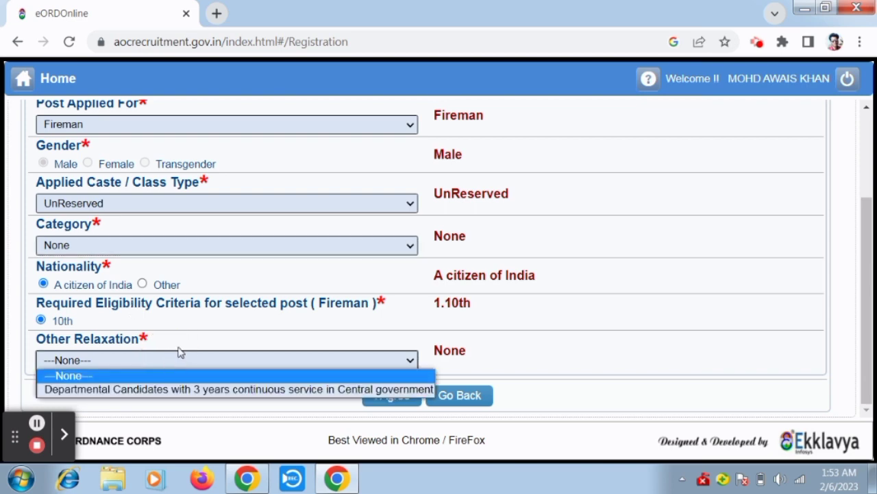
pyautogui.scroll(1, 263, 329)
pyautogui.scroll(-1, 251, 343)
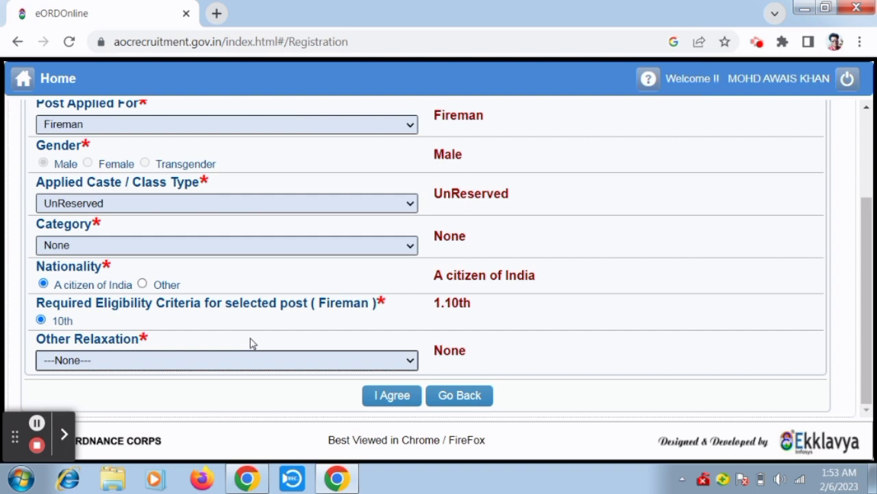
pyautogui.click(183, 358)
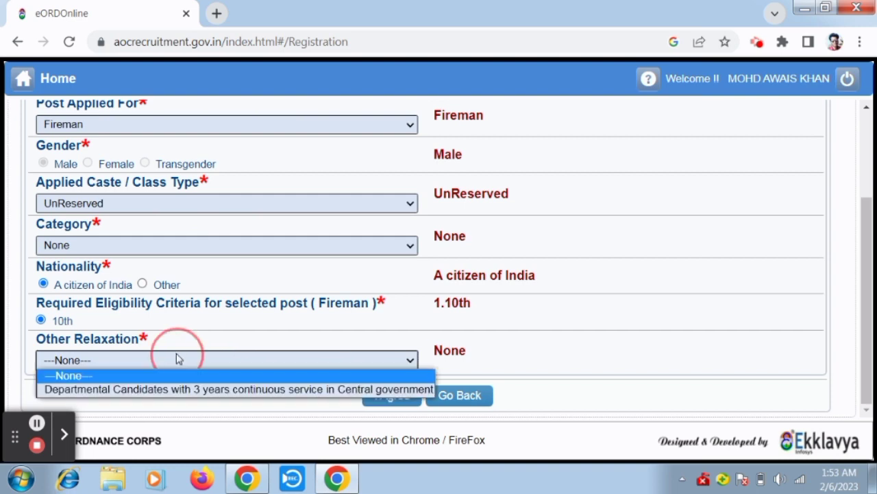
pyautogui.click(259, 335)
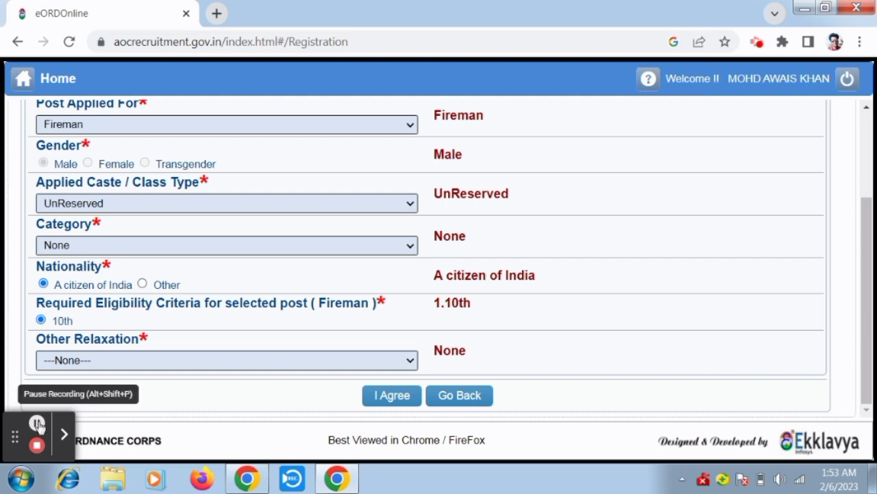
# Agree to the selected post and category details and confirm generating the new application
pyautogui.click(38, 424)
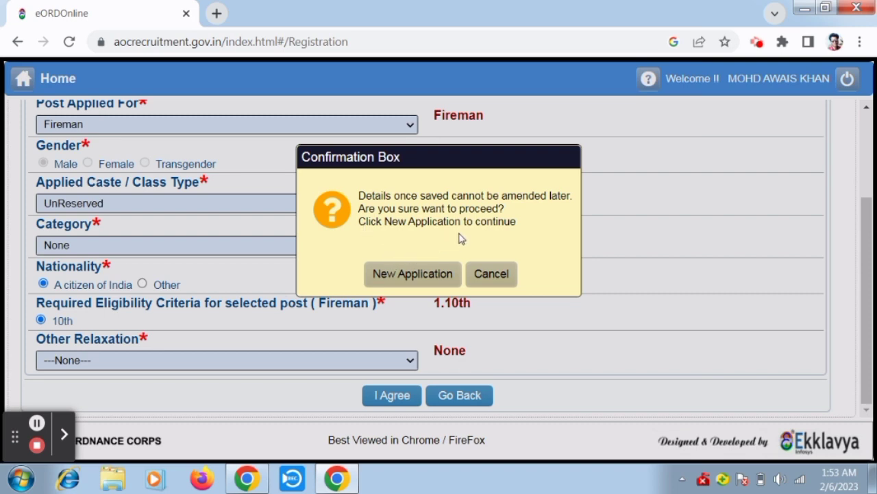
pyautogui.click(403, 272)
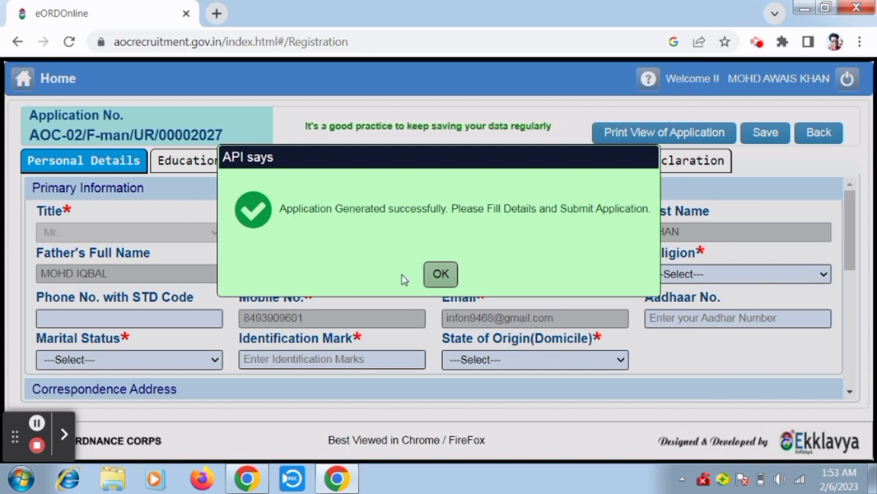
# Close the application generated message, then set the religion to MUSLIM and the marital status to Single in the primary information
pyautogui.click(442, 275)
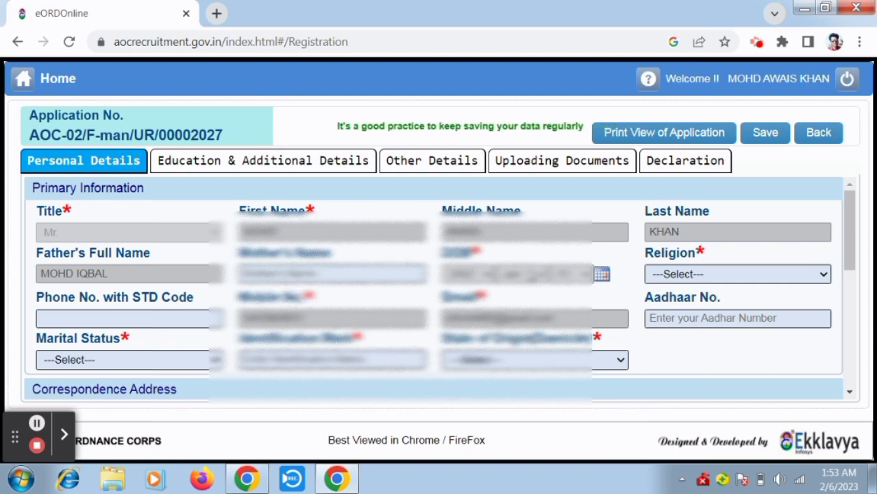
pyautogui.click(682, 274)
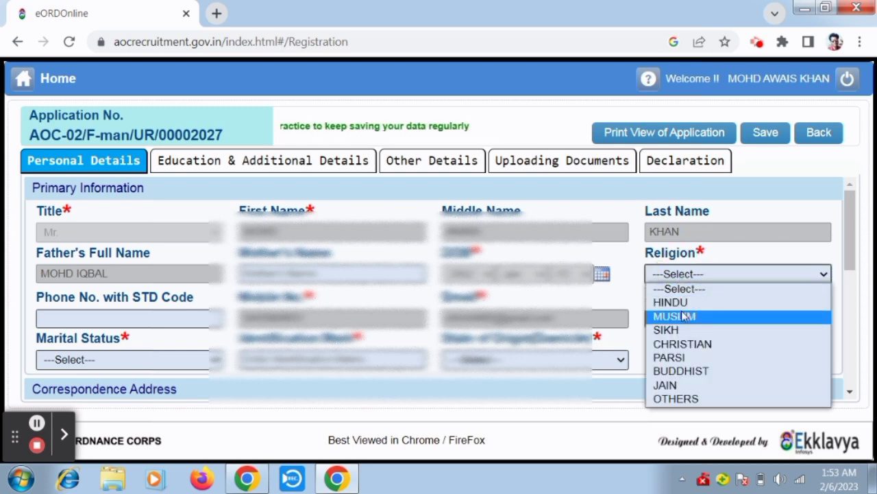
pyautogui.click(684, 314)
pyautogui.scroll(-3, 186, 315)
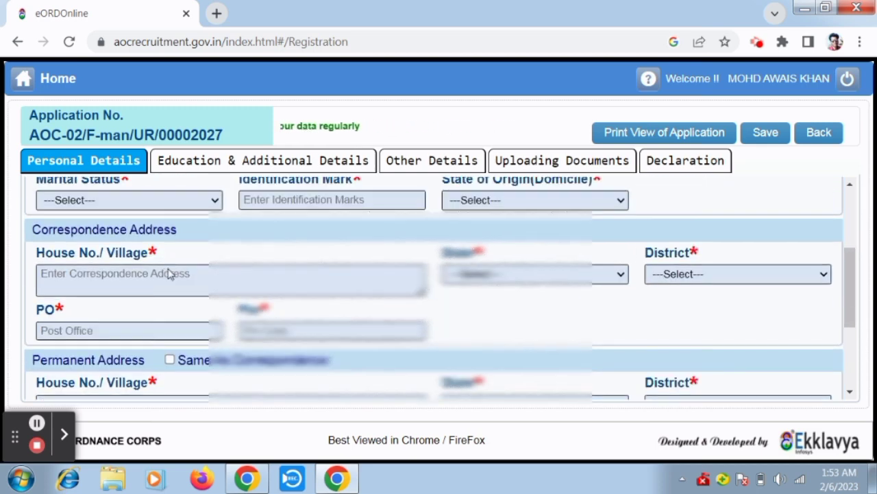
pyautogui.scroll(1, 181, 260)
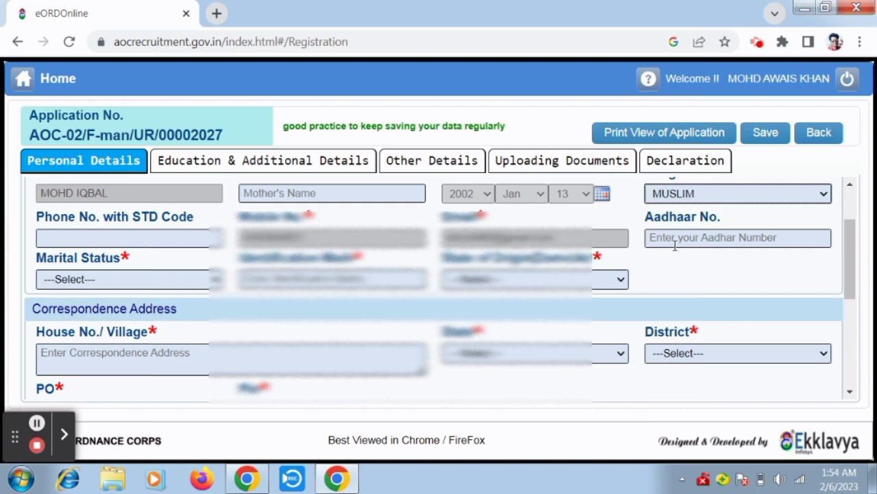
pyautogui.click(150, 278)
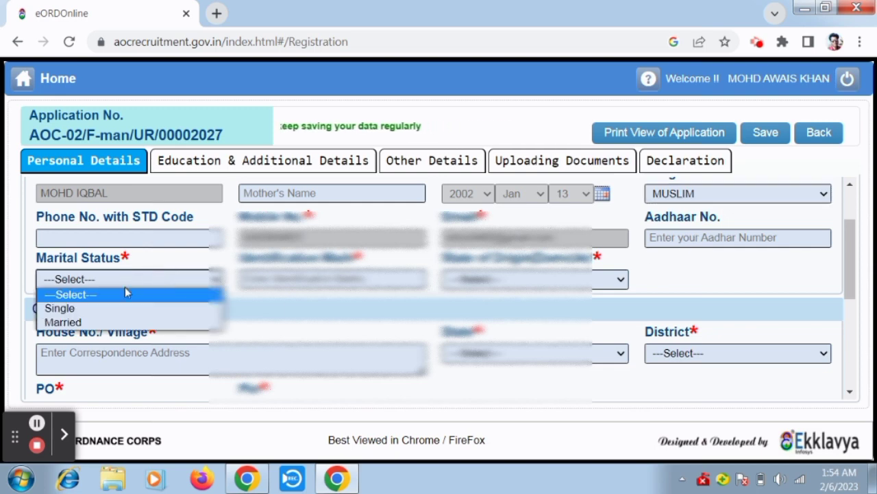
pyautogui.click(90, 309)
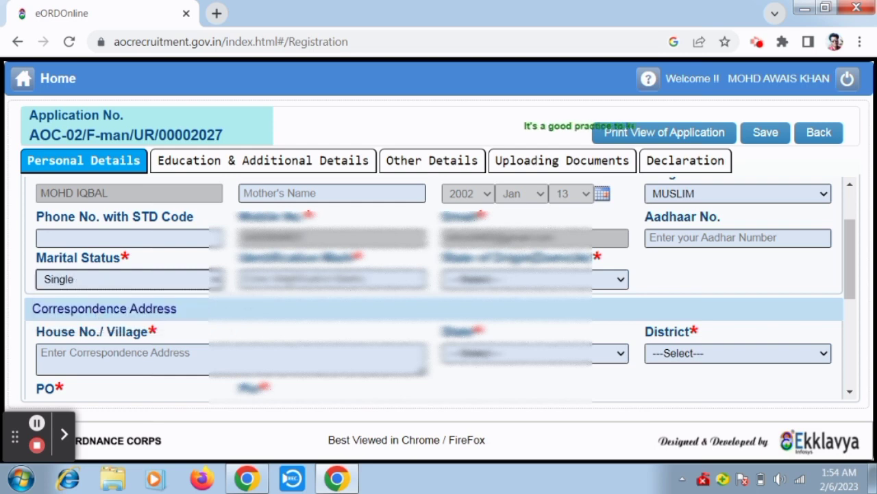
# Select JAMMU & KASHMIR as the state of origin (domicile) in the primary information
pyautogui.click(332, 278)
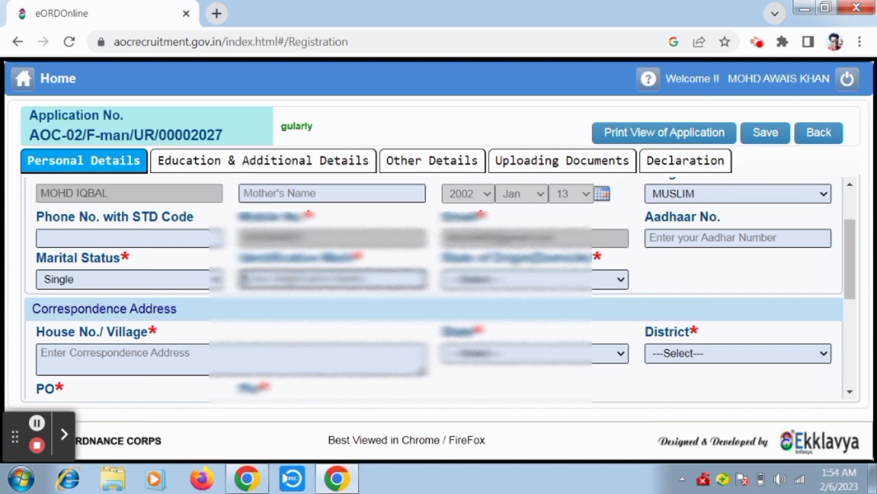
pyautogui.click(522, 279)
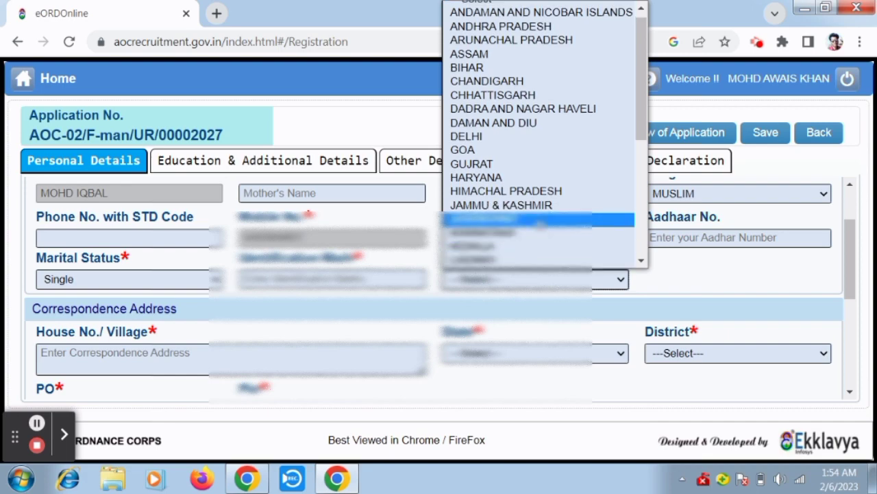
pyautogui.click(508, 203)
pyautogui.scroll(-1, 709, 243)
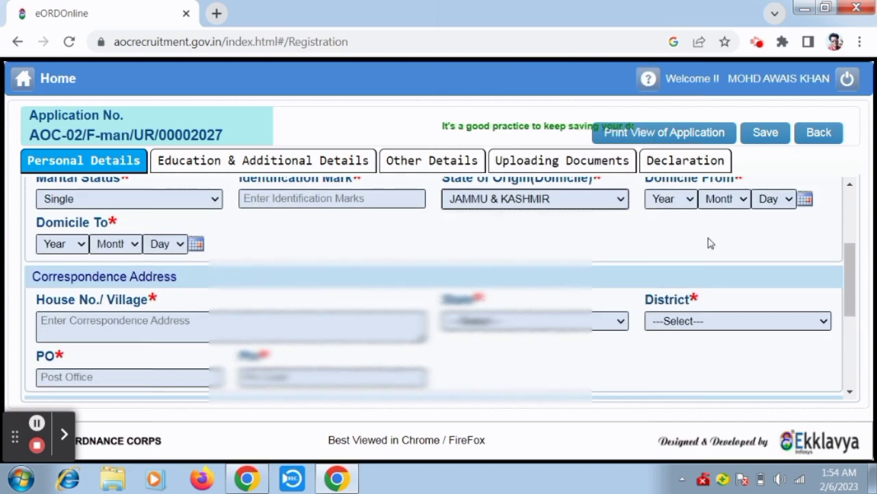
# Check the years offered for the Domicile From date
pyautogui.scroll(1, 683, 247)
pyautogui.click(679, 280)
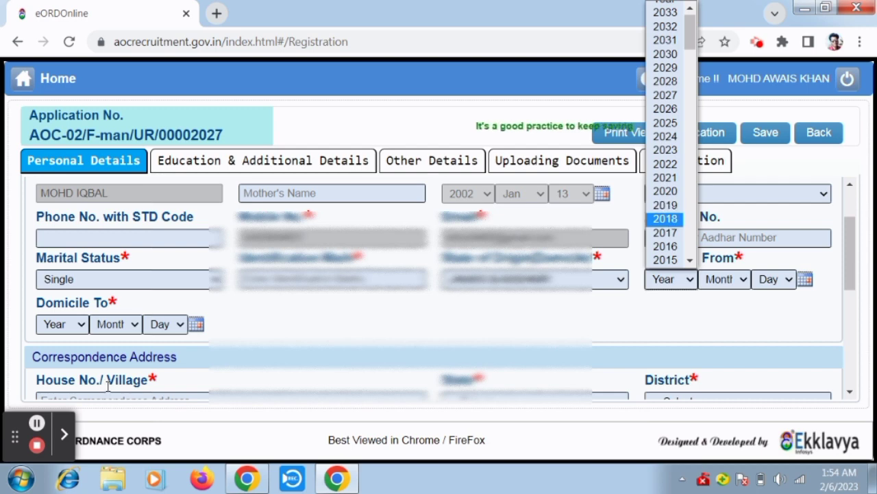
pyautogui.scroll(-1, 73, 312)
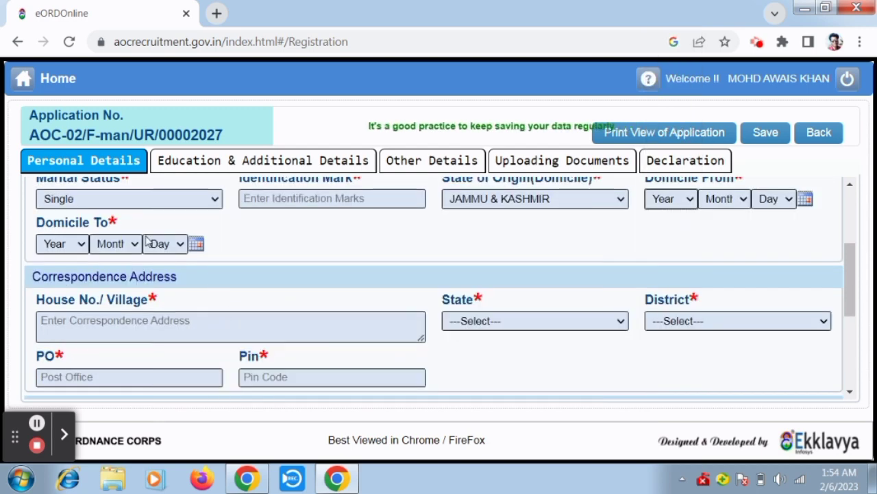
# Set the correspondence address state to JAMMU & KASHMIR and its district to RAMBAN
pyautogui.scroll(-1, 176, 274)
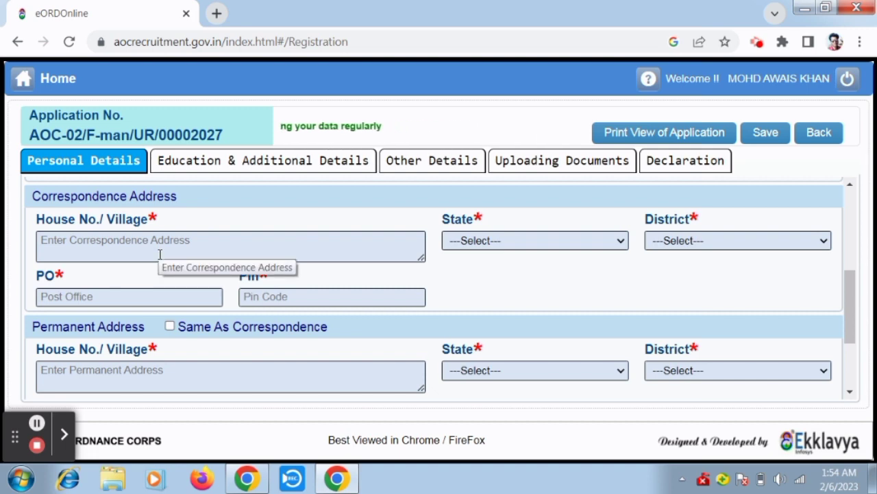
pyautogui.click(470, 241)
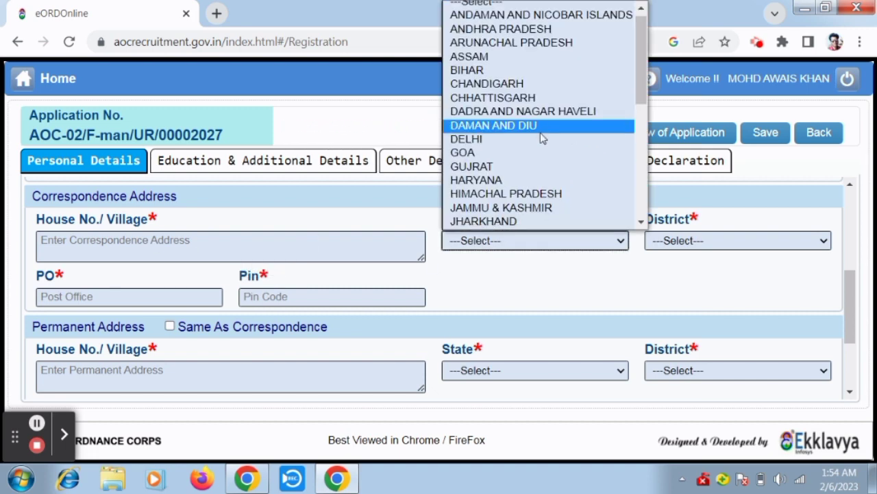
pyautogui.click(535, 207)
pyautogui.click(693, 243)
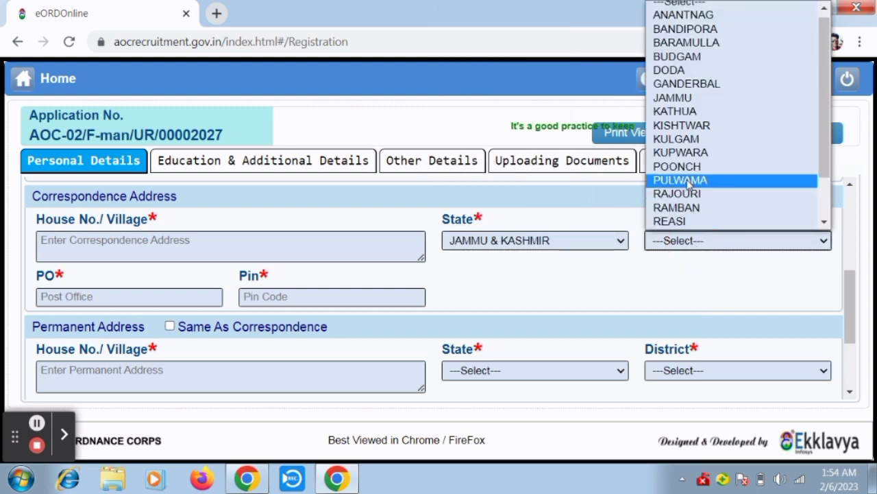
pyautogui.click(677, 212)
# Mark the permanent address as the same as the correspondence address and go on to the Sub Caste field
pyautogui.scroll(-1, 154, 332)
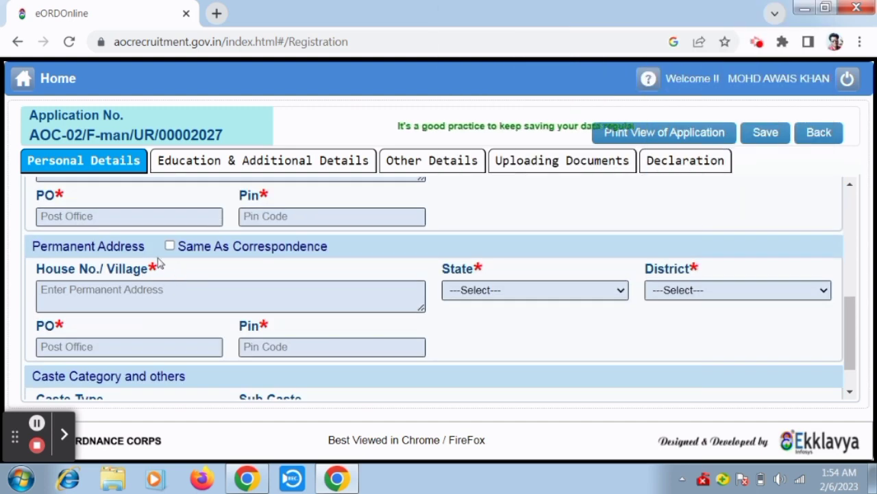
pyautogui.click(132, 216)
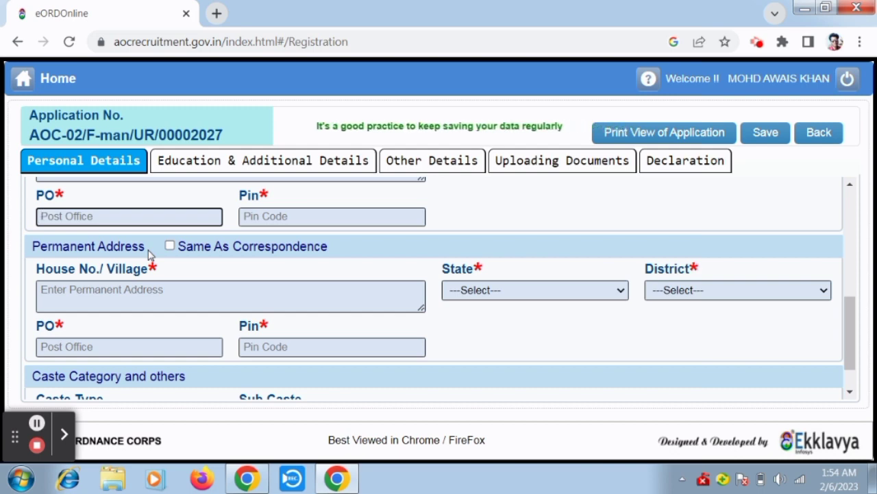
pyautogui.click(170, 247)
pyautogui.scroll(-1, 288, 281)
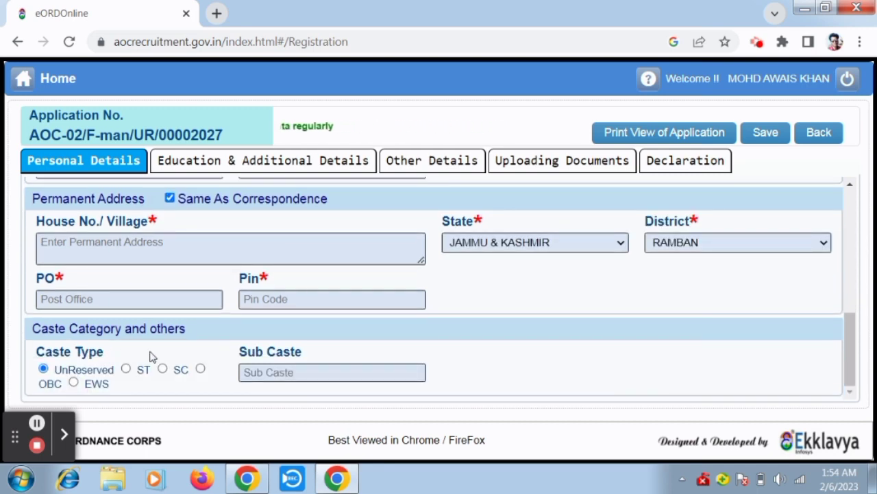
pyautogui.click(255, 372)
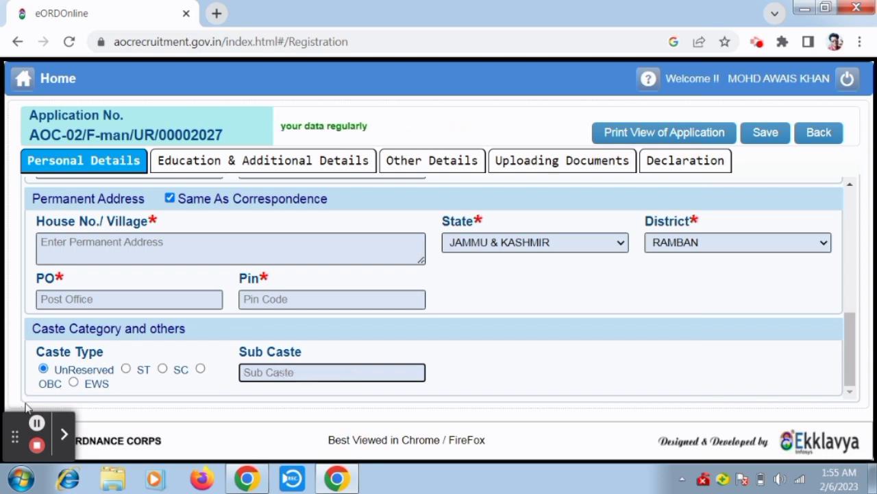
# Save the personal details of the application and dismiss the save message
pyautogui.scroll(3, 137, 370)
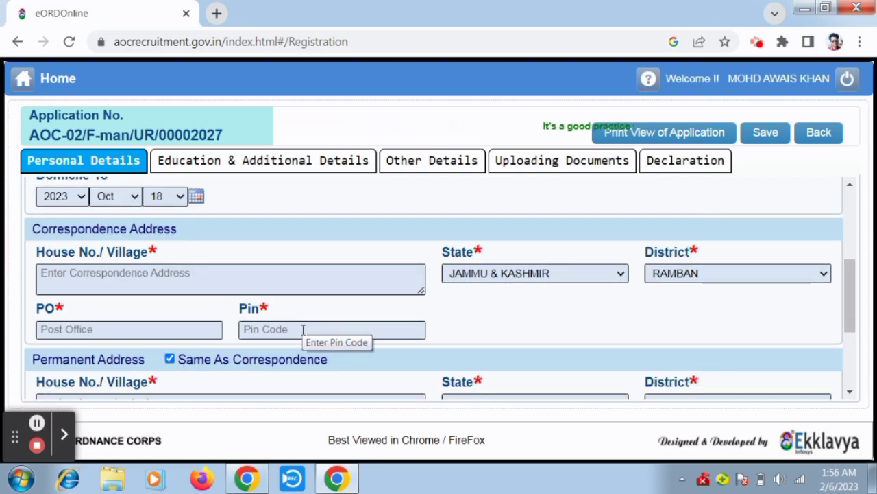
pyautogui.click(766, 132)
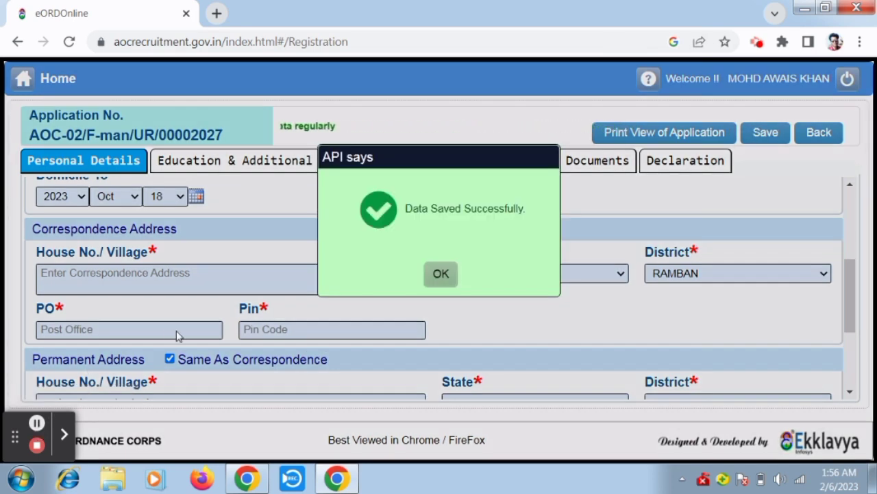
pyautogui.click(441, 274)
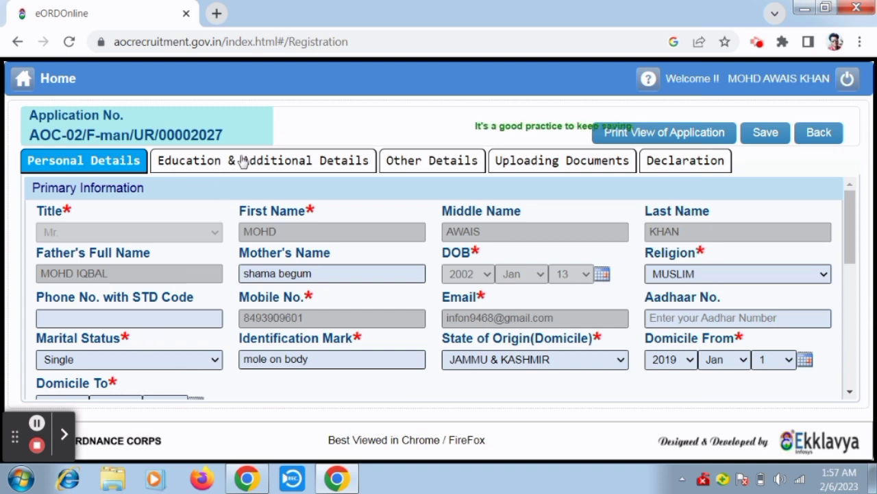
# Open the Education & Additional Details section and set the state for the 10th qualification to JAMMU & KASHMIR
pyautogui.click(215, 164)
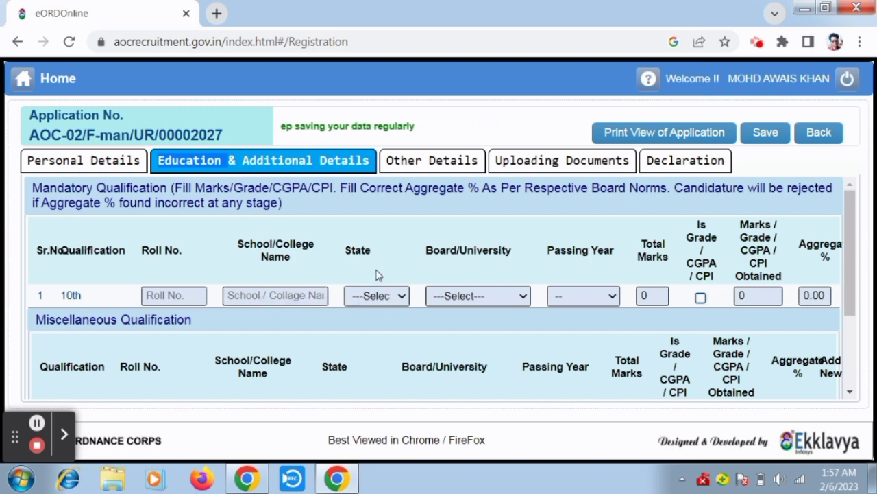
pyautogui.click(372, 296)
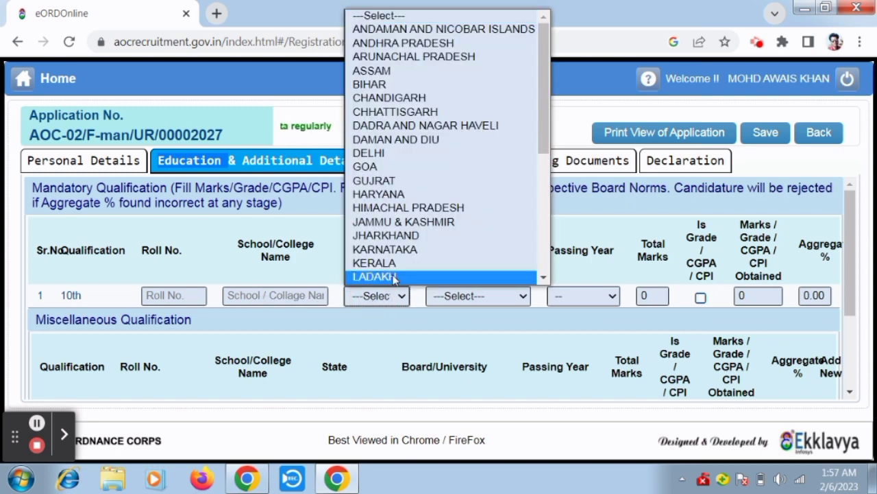
pyautogui.click(432, 222)
# Check the boards and passing years offered for the 10th qualification, as well as its total marks field
pyautogui.click(447, 295)
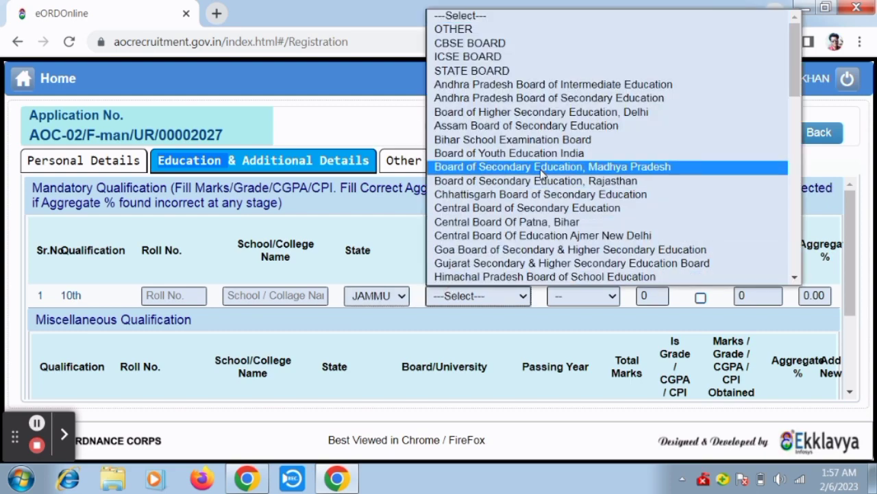
pyautogui.scroll(-5, 551, 171)
pyautogui.scroll(5, 558, 172)
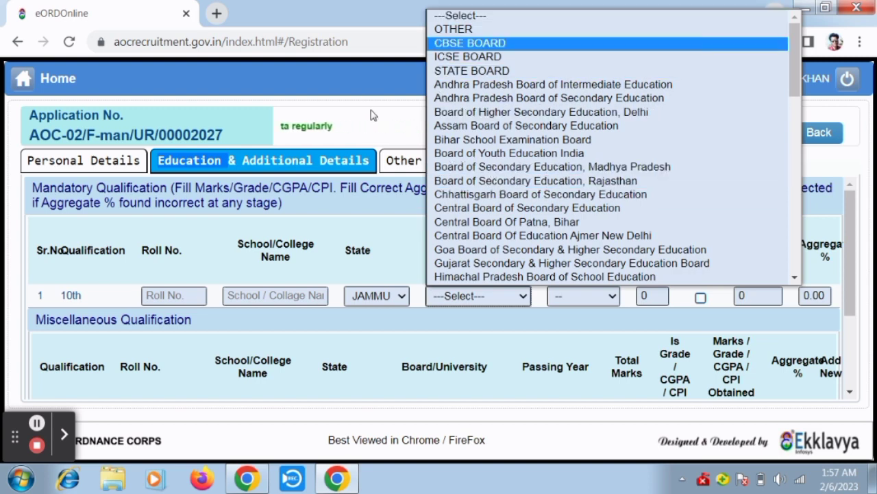
pyautogui.click(381, 128)
pyautogui.click(584, 302)
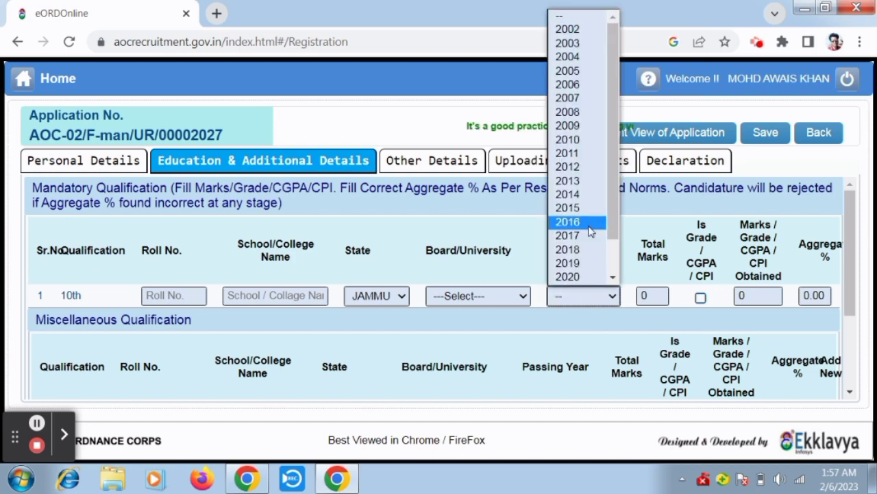
pyautogui.click(511, 240)
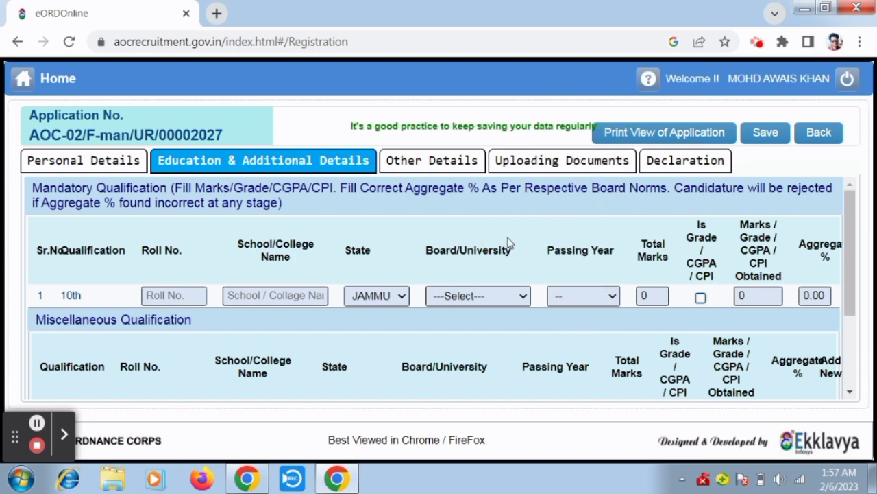
pyautogui.click(652, 296)
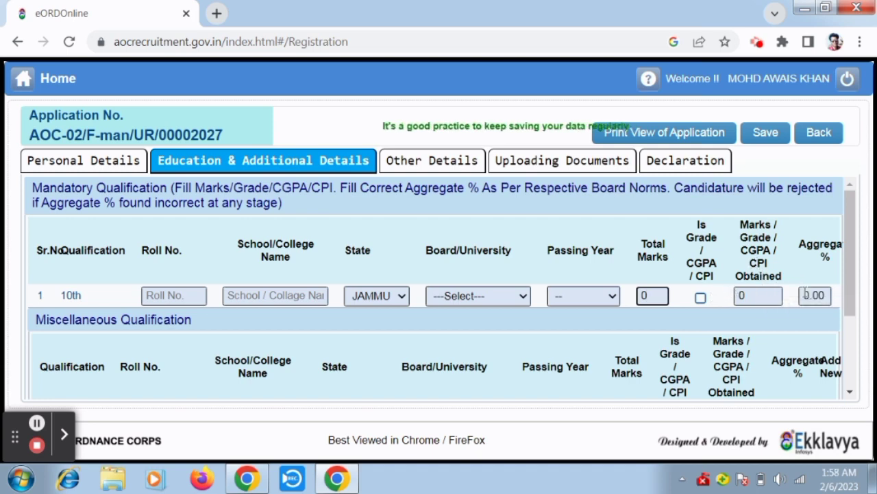
# Set the miscellaneous qualification to Graduation(B Sc), with the page reduced so all education tables fit
pyautogui.click(850, 392)
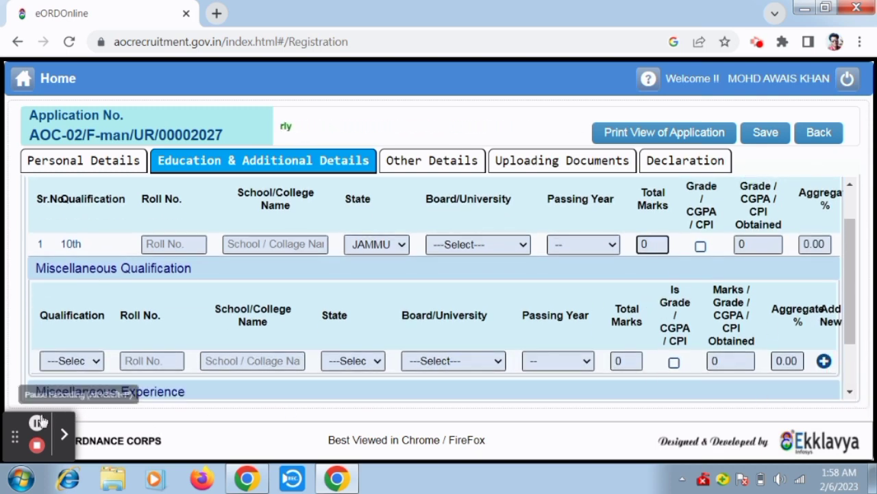
pyautogui.hotkey('ctrl', '-')
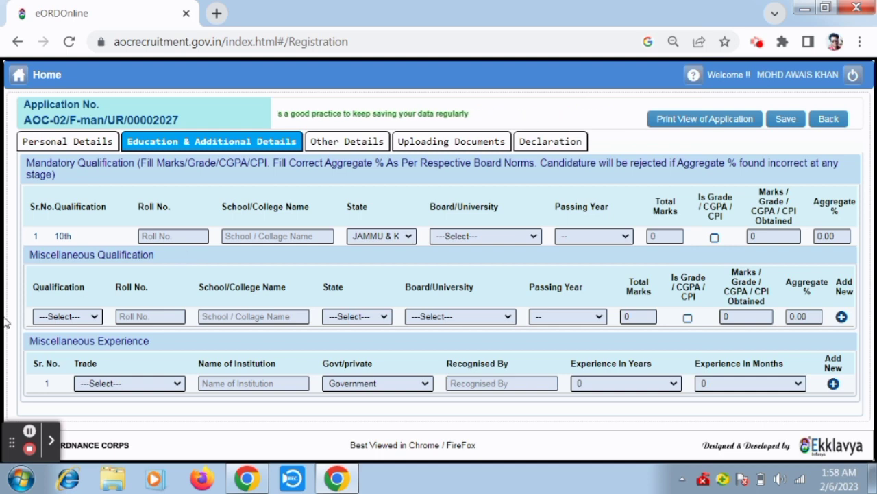
pyautogui.click(62, 316)
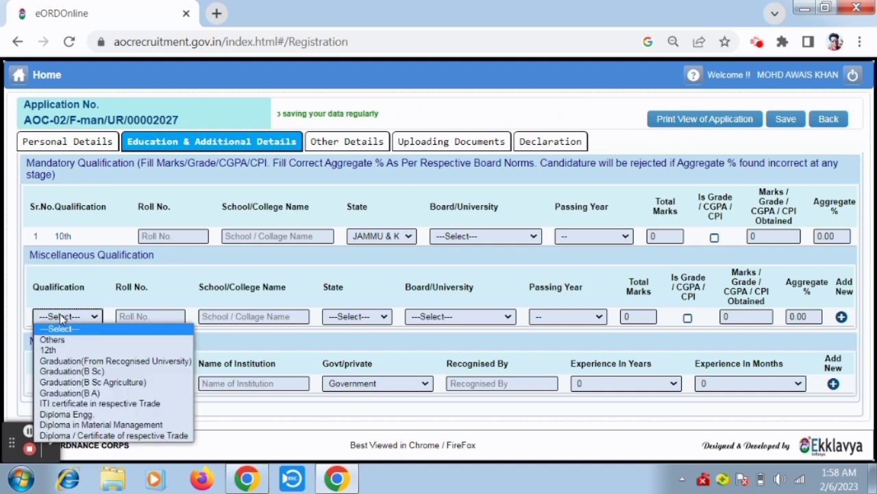
pyautogui.click(83, 361)
pyautogui.click(69, 316)
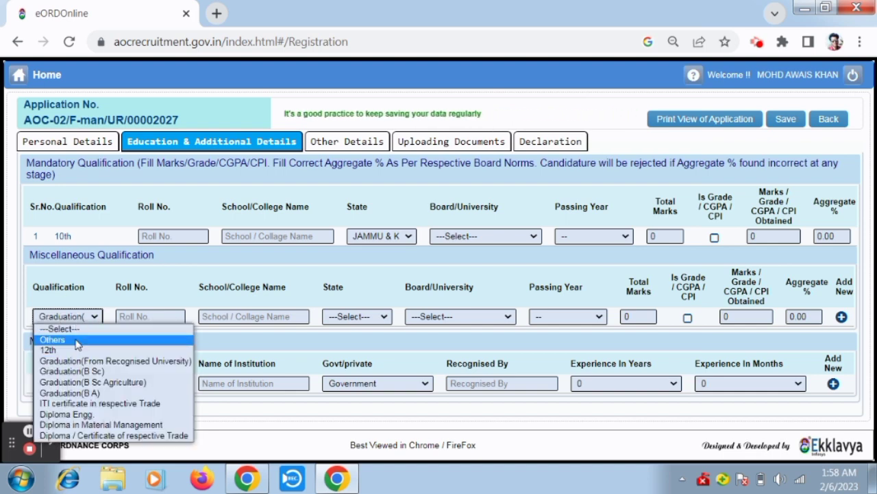
pyautogui.click(82, 371)
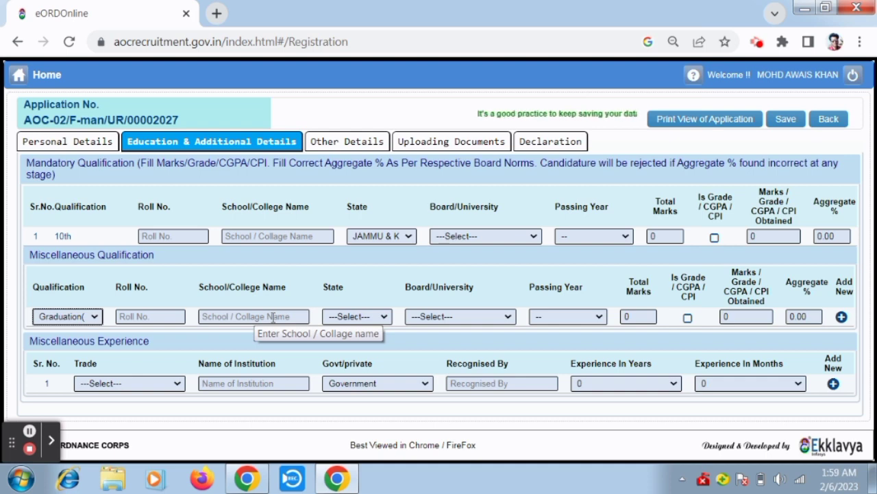
# Set the state of the miscellaneous qualification to JAMMU & KASHMIR and check its Board/University options
pyautogui.click(356, 318)
pyautogui.scroll(-1, 384, 274)
pyautogui.click(391, 235)
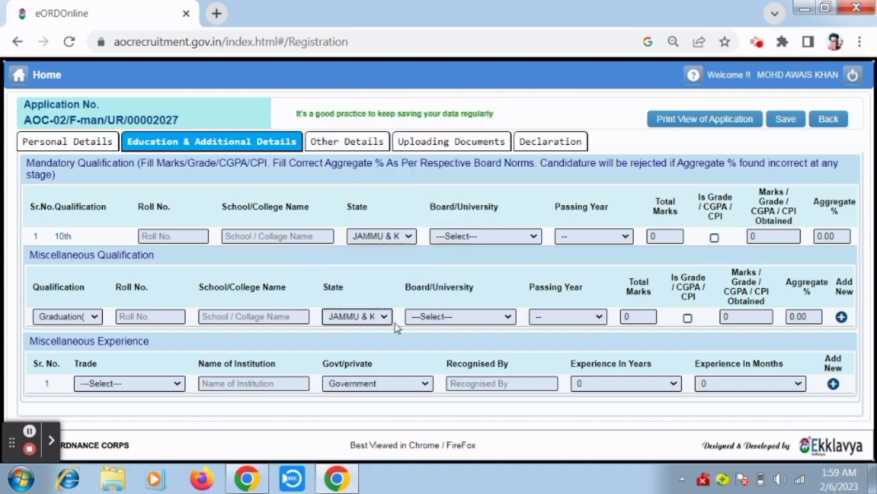
pyautogui.click(431, 317)
pyautogui.scroll(-1, 480, 274)
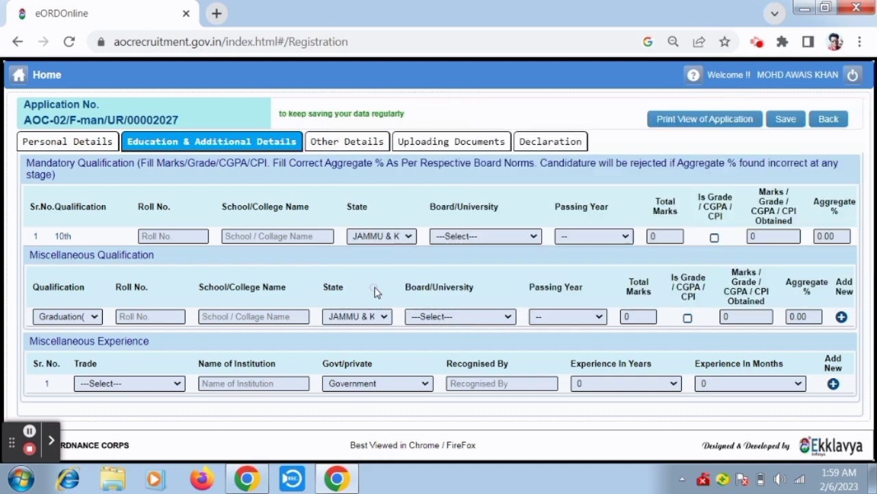
# Set the Board/University of the Graduation(B Sc) qualification to OTHER and check its passing year options
pyautogui.click(466, 305)
pyautogui.click(468, 315)
pyautogui.scroll(-10, 505, 218)
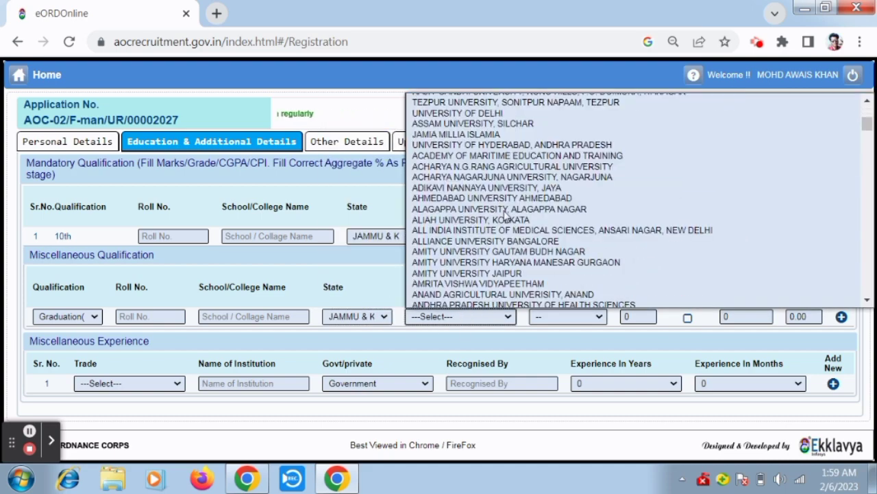
pyautogui.scroll(10, 506, 218)
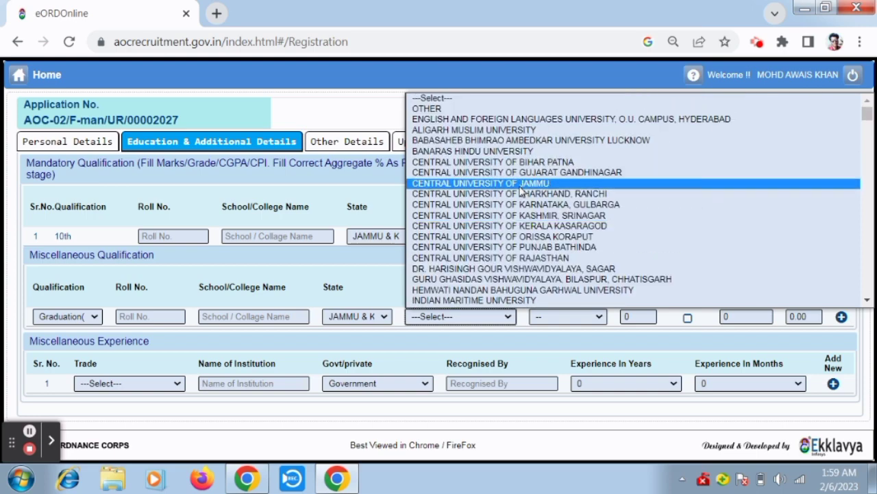
pyautogui.click(439, 108)
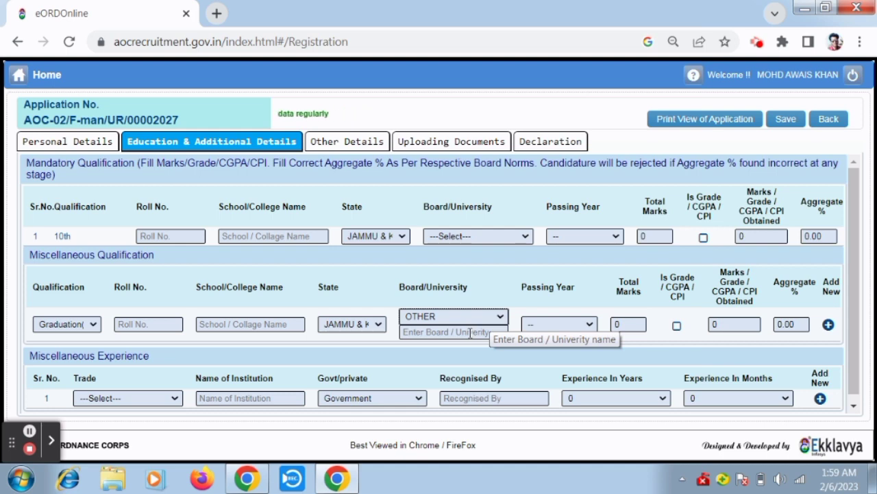
pyautogui.click(566, 322)
pyautogui.click(566, 325)
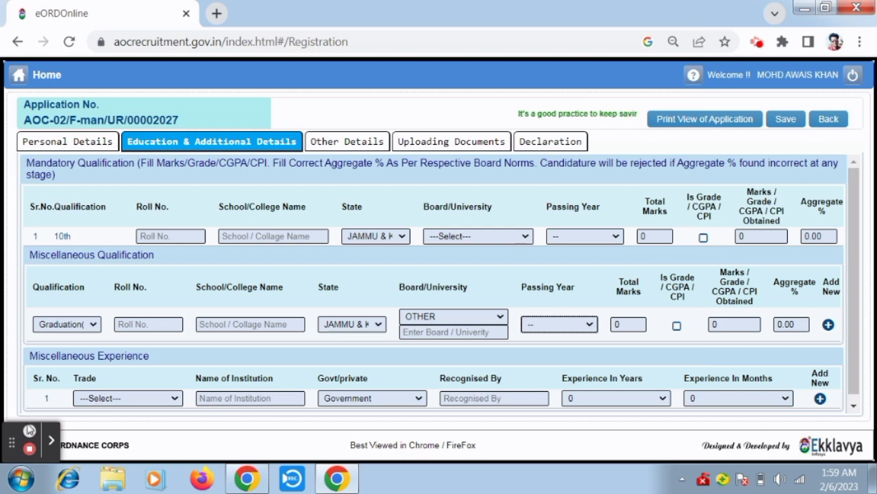
# Save the Education & Additional Details section with the 10th and graduation rows filled in
pyautogui.click(28, 430)
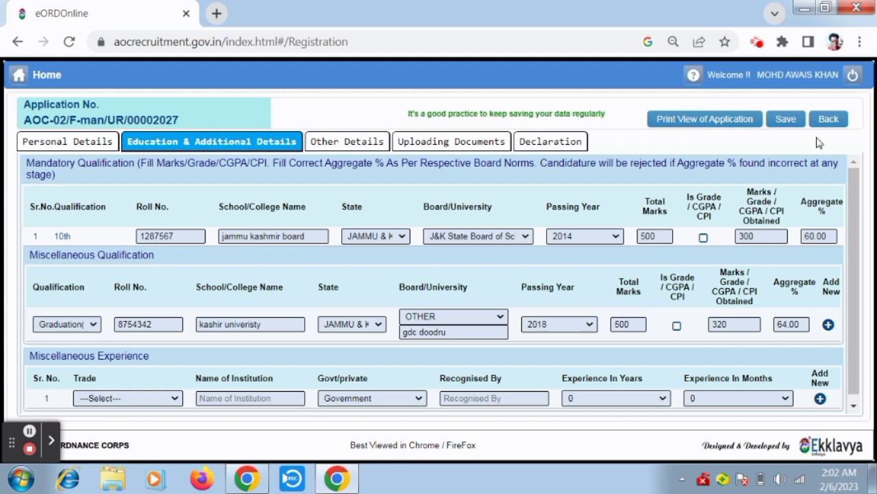
pyautogui.click(786, 118)
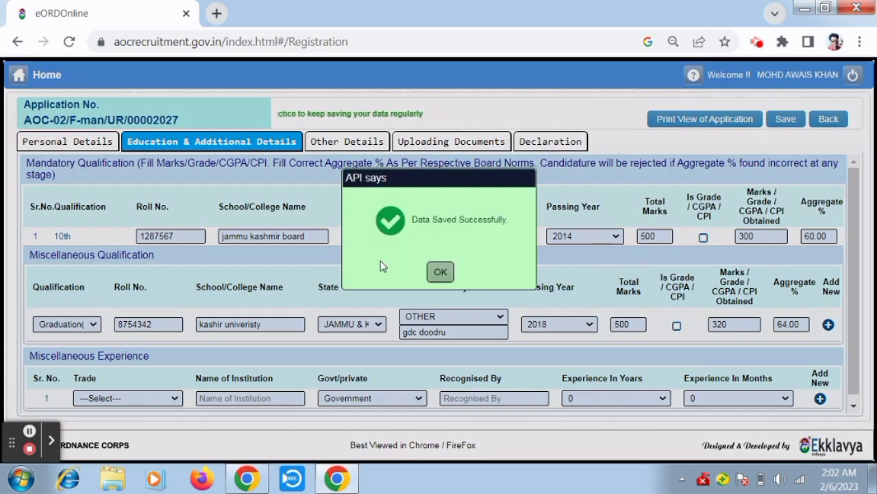
pyautogui.click(440, 272)
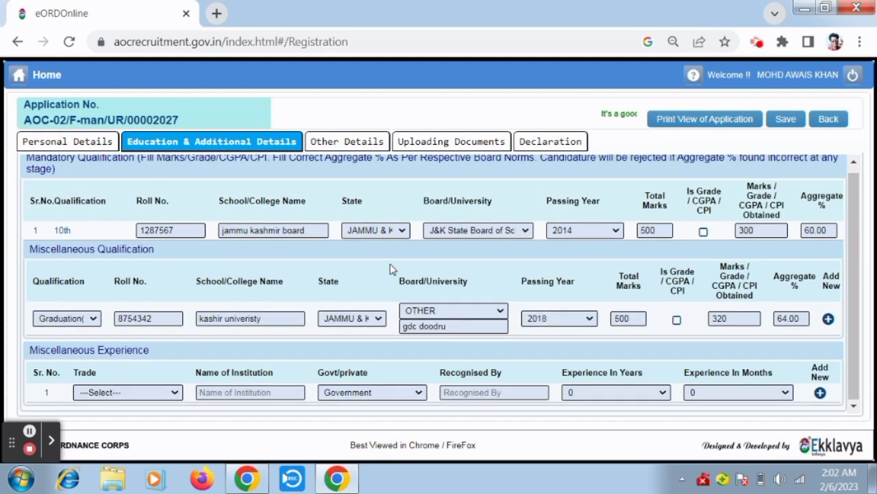
# Open the Other Details section and save it with Employment Exchange left at No
pyautogui.click(366, 143)
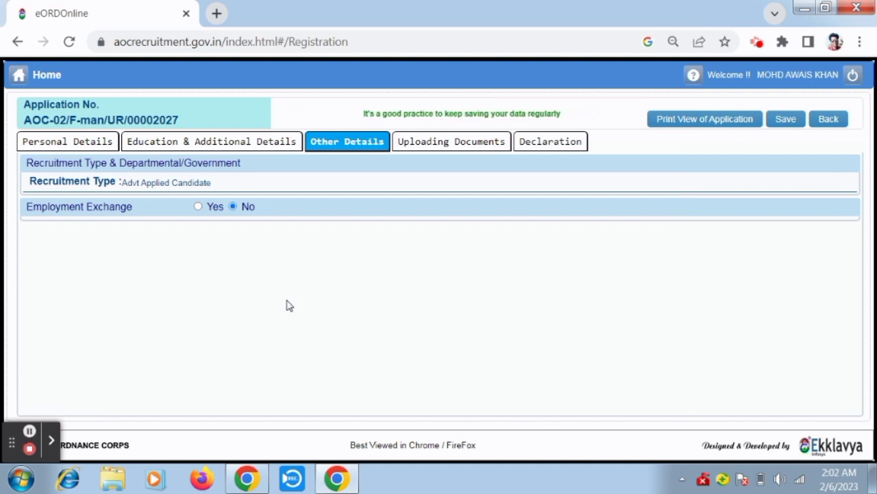
pyautogui.click(786, 123)
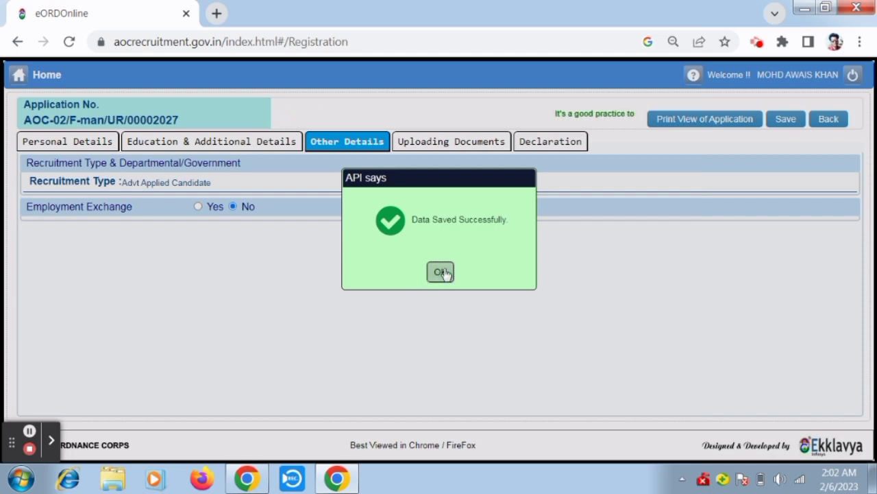
pyautogui.click(443, 272)
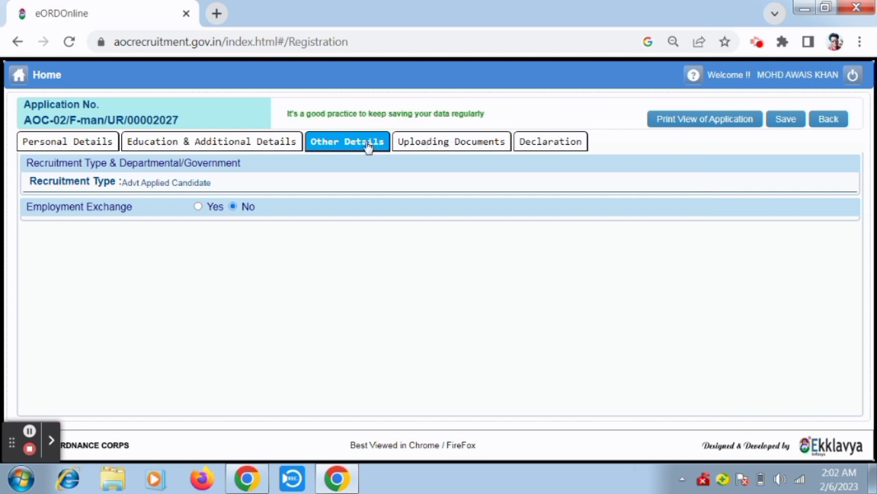
# Open the Uploading Documents section and choose Aadhaar Card as the ID card type
pyautogui.click(429, 145)
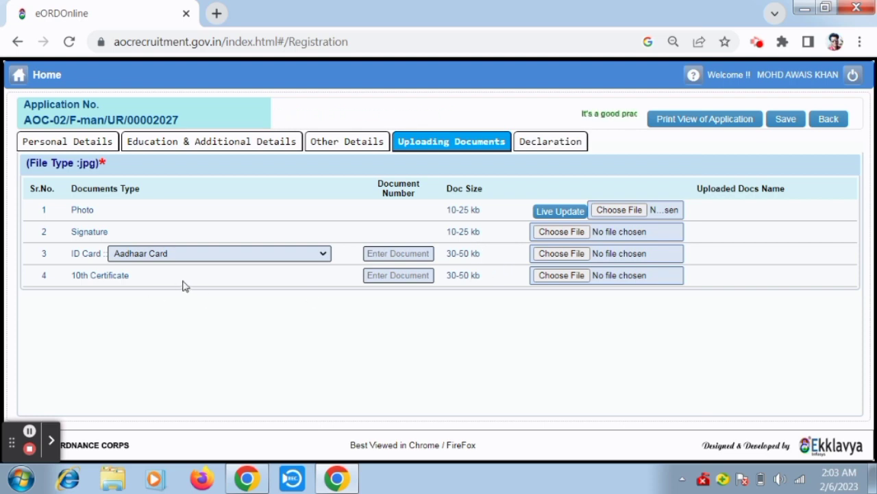
pyautogui.click(195, 254)
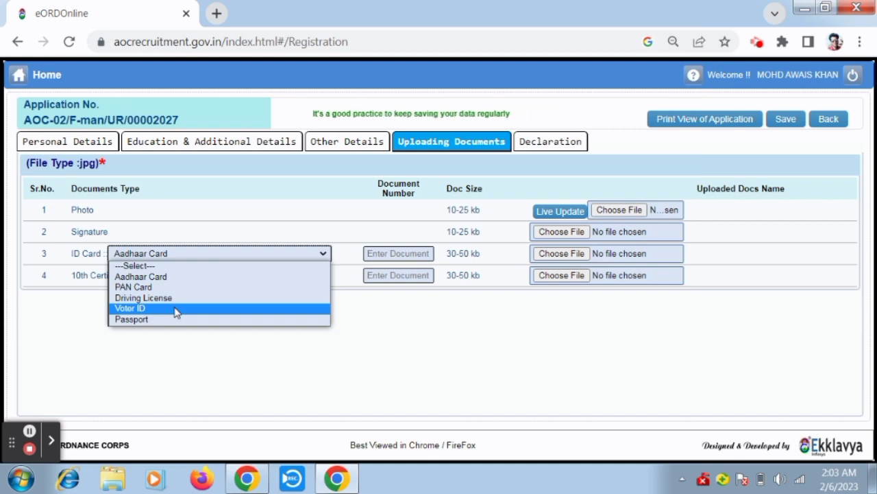
pyautogui.click(177, 277)
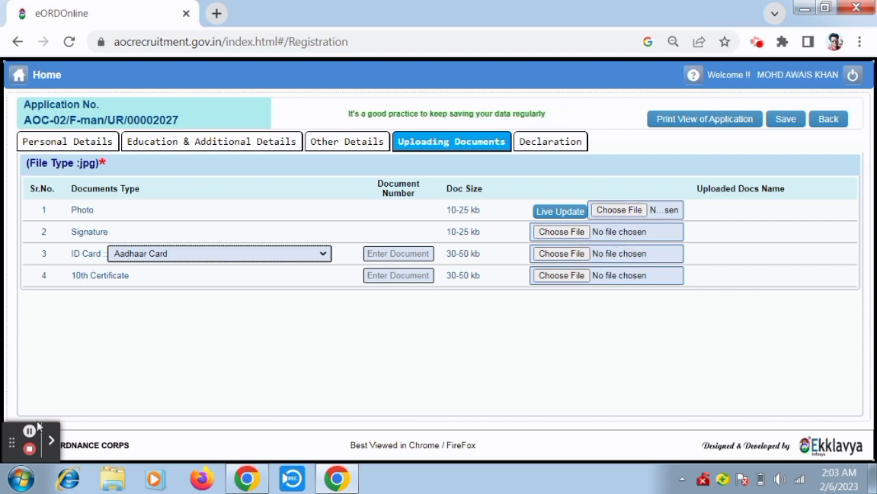
# Save the Uploading Documents section with the photo, signature, ID card and 10th certificate files uploaded
pyautogui.click(30, 430)
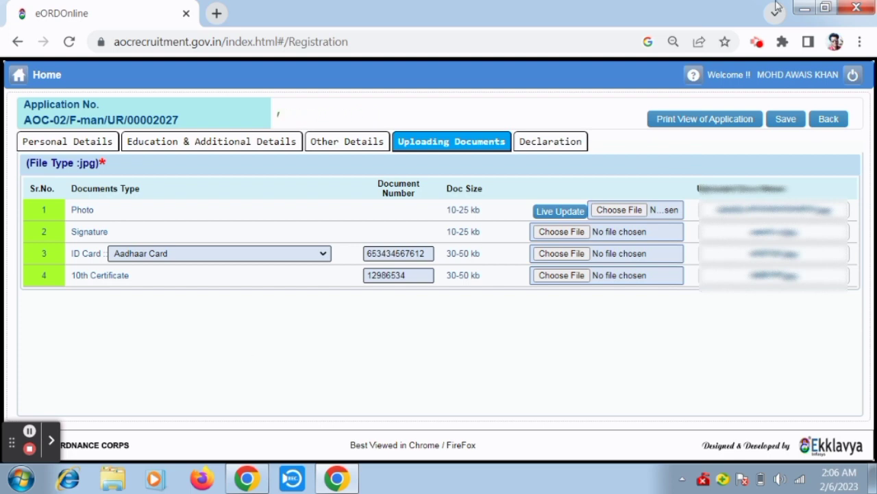
pyautogui.click(789, 121)
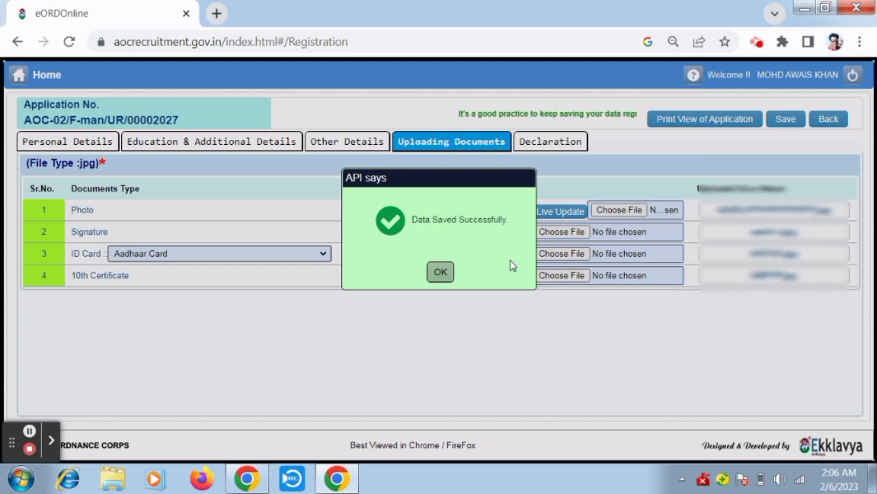
pyautogui.click(442, 273)
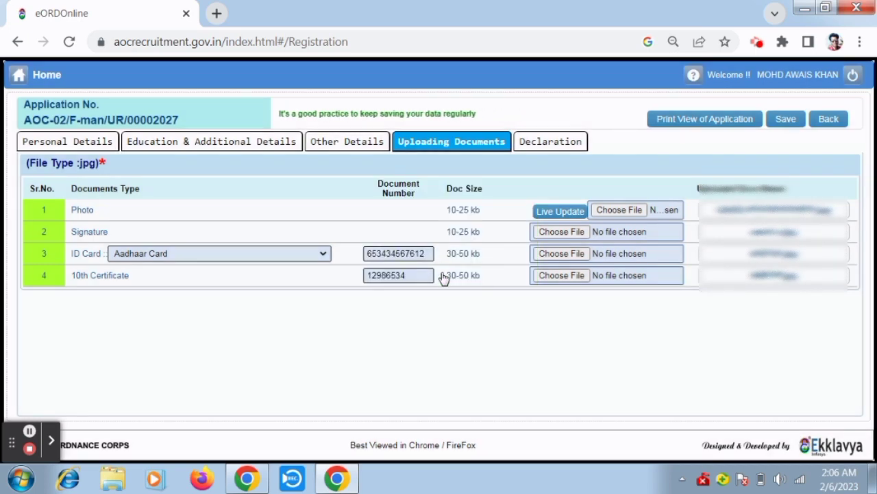
# Open the Declaration section and set exam city choices 1 to 3 to AGRA, PRAYAGRAJ and SURANUSSI (JALANDHAR)
pyautogui.click(556, 142)
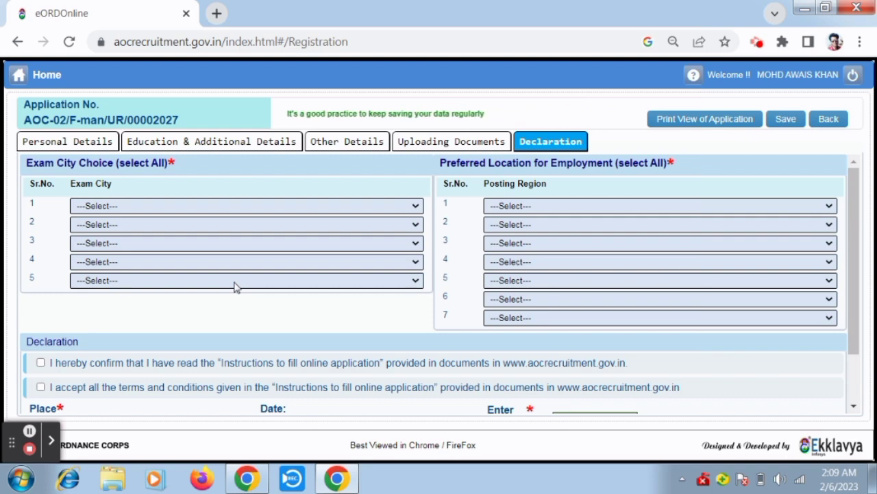
pyautogui.click(174, 209)
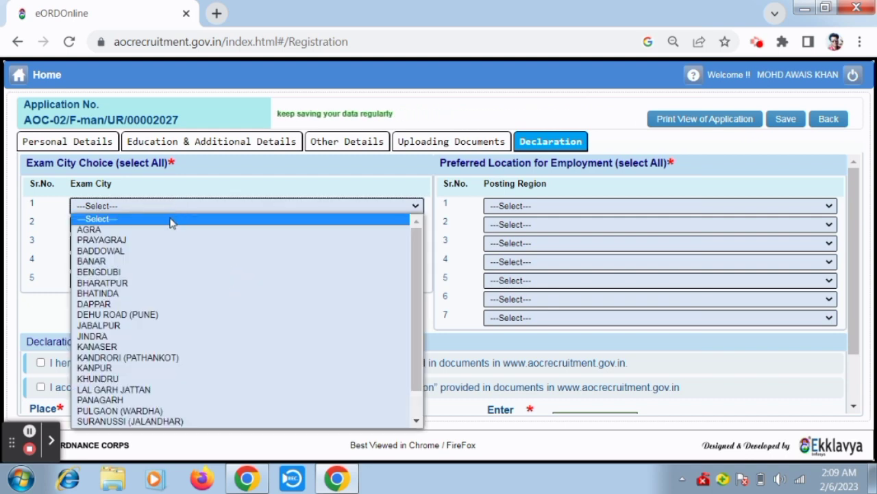
pyautogui.click(165, 232)
pyautogui.click(126, 227)
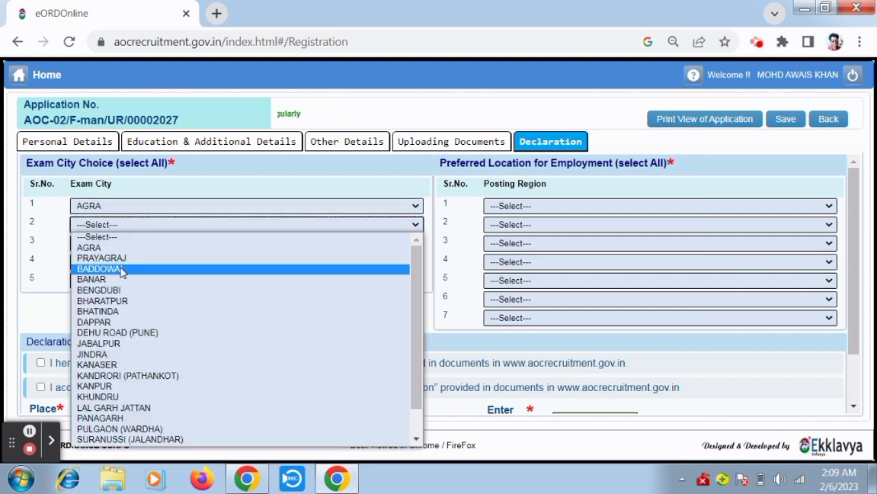
pyautogui.click(122, 258)
pyautogui.click(123, 244)
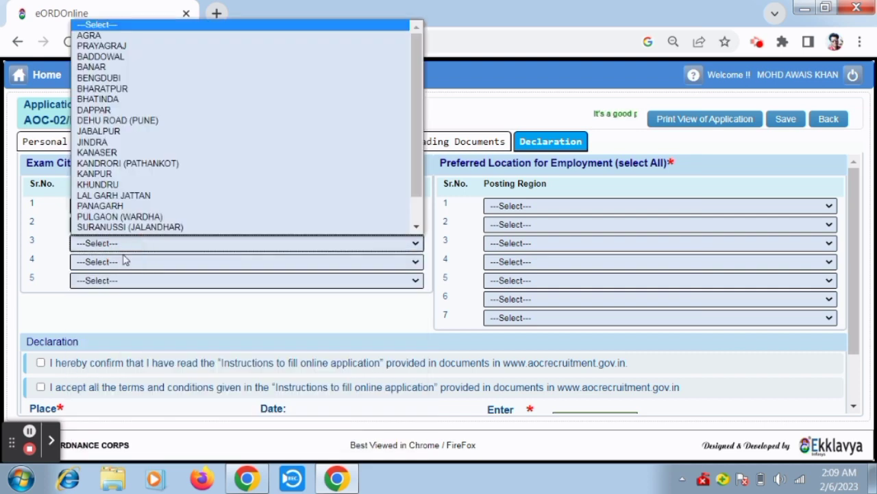
pyautogui.click(156, 220)
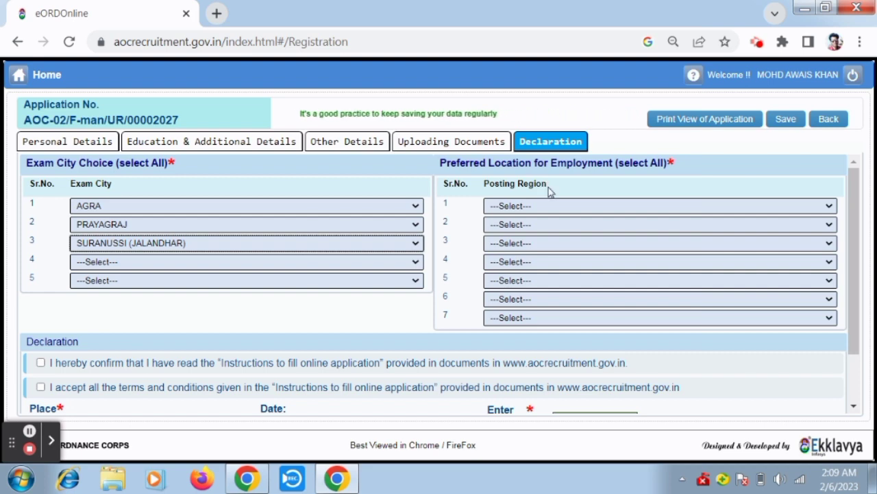
# Set the first three preferred posting regions to EAST, WEST and NORTH
pyautogui.click(532, 206)
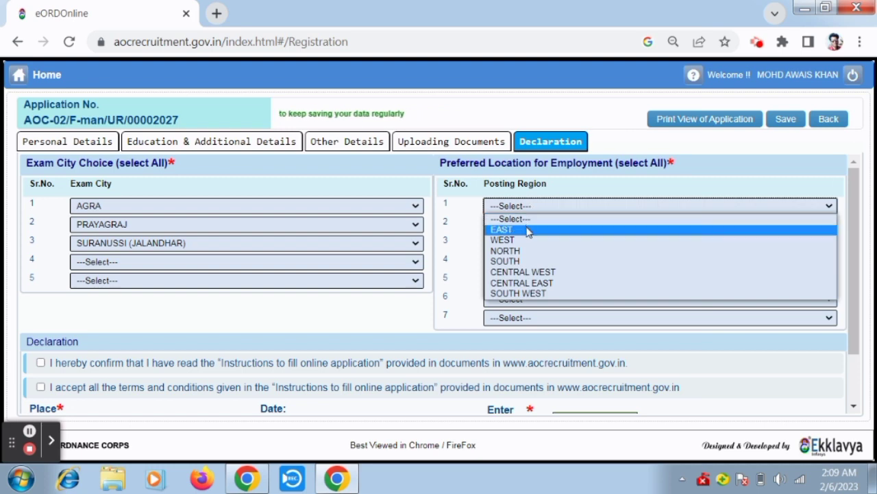
pyautogui.click(528, 229)
pyautogui.click(525, 224)
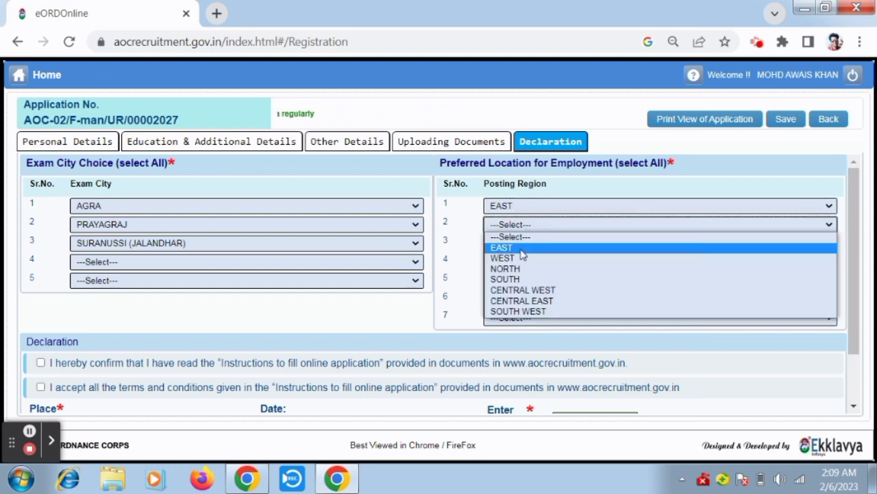
pyautogui.click(520, 255)
pyautogui.click(531, 243)
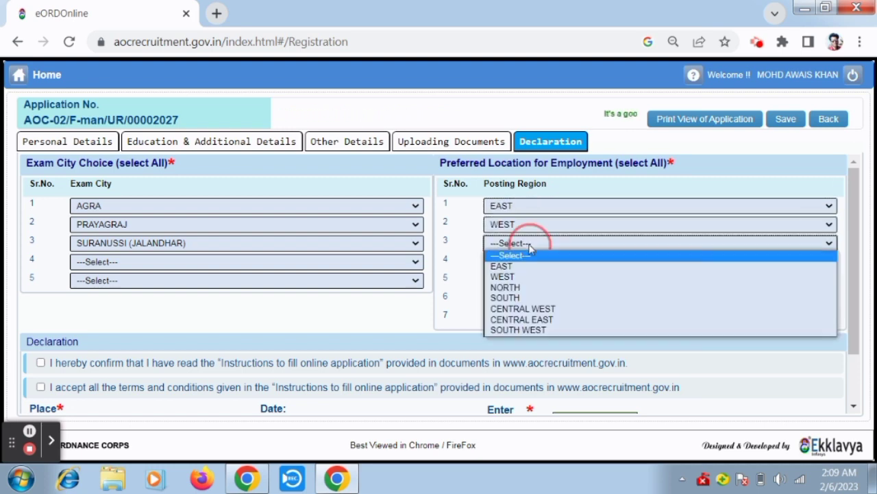
pyautogui.click(517, 286)
# Confirm reading the application instructions, accept the terms and conditions, and place the cursor in the Place field
pyautogui.scroll(-1, 230, 280)
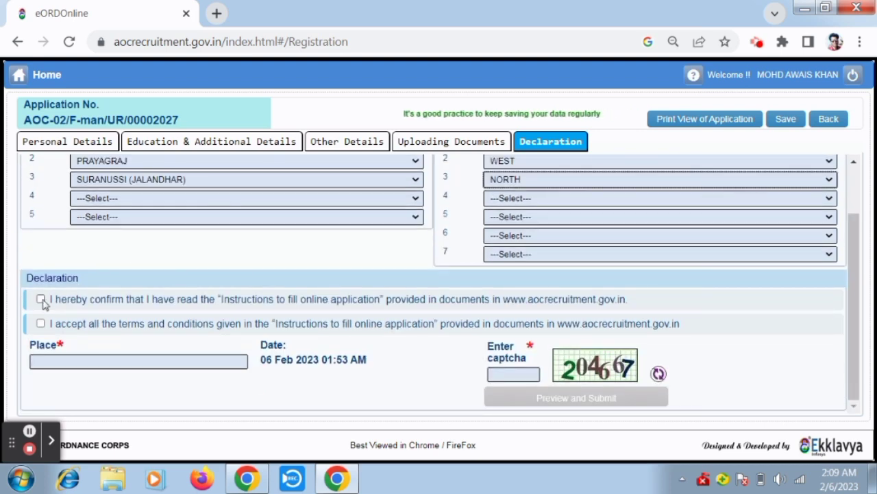
pyautogui.click(41, 322)
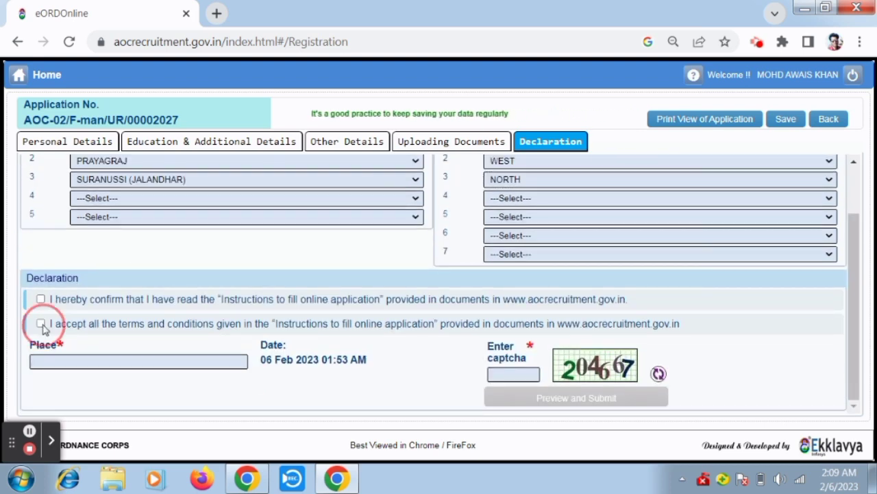
pyautogui.click(41, 301)
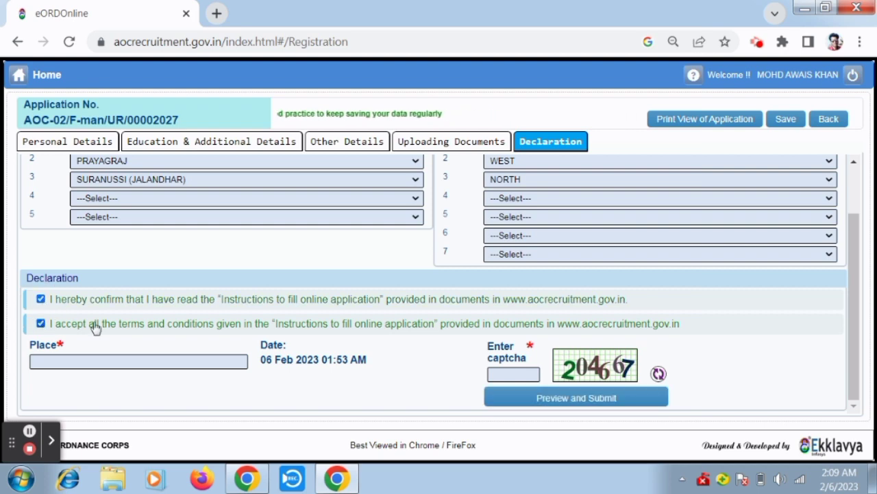
pyautogui.click(129, 357)
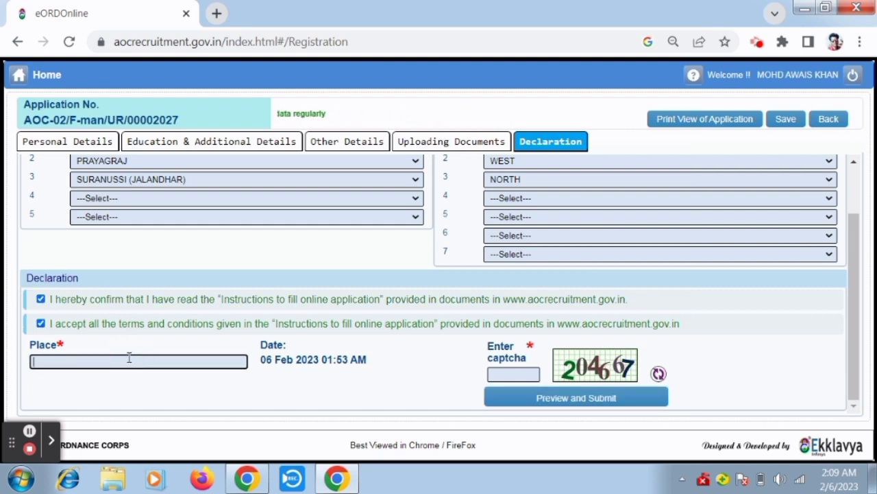
pyautogui.click(29, 431)
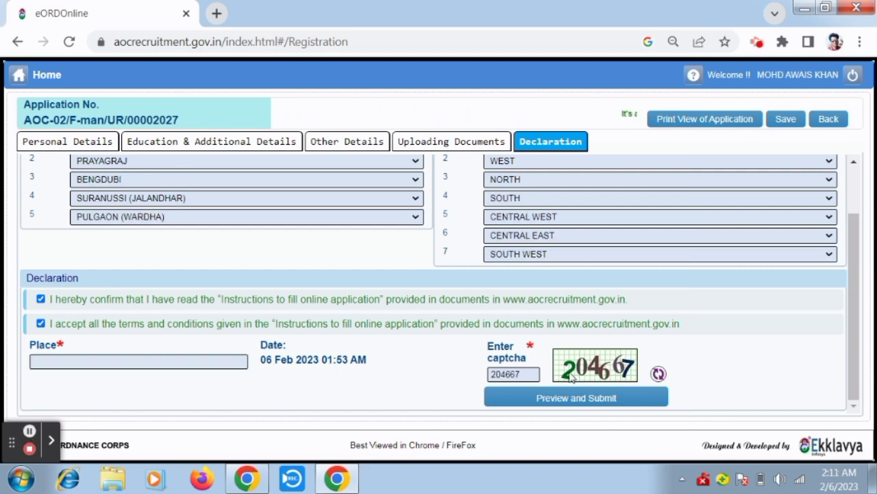